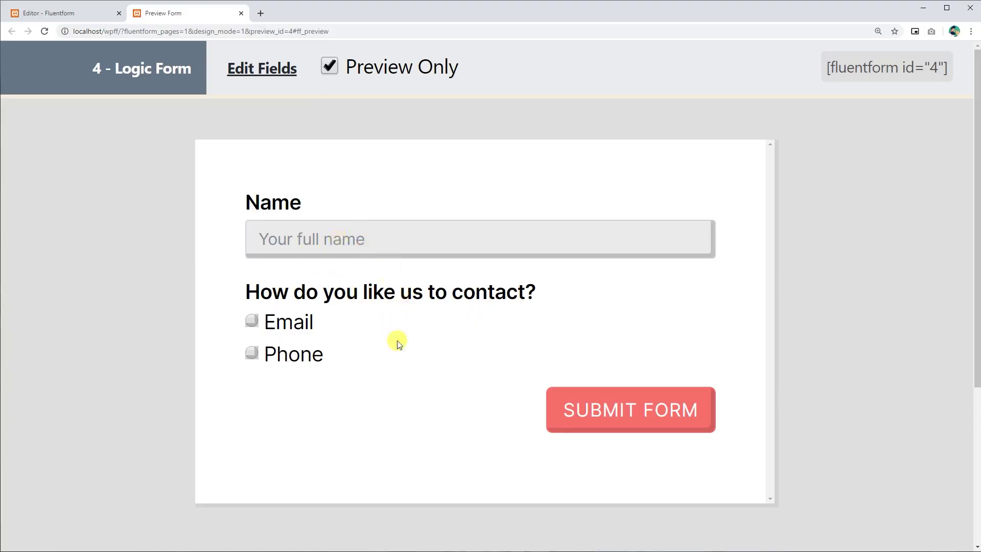
pyautogui.scroll(-2, 399, 280)
pyautogui.scroll(2, 400, 280)
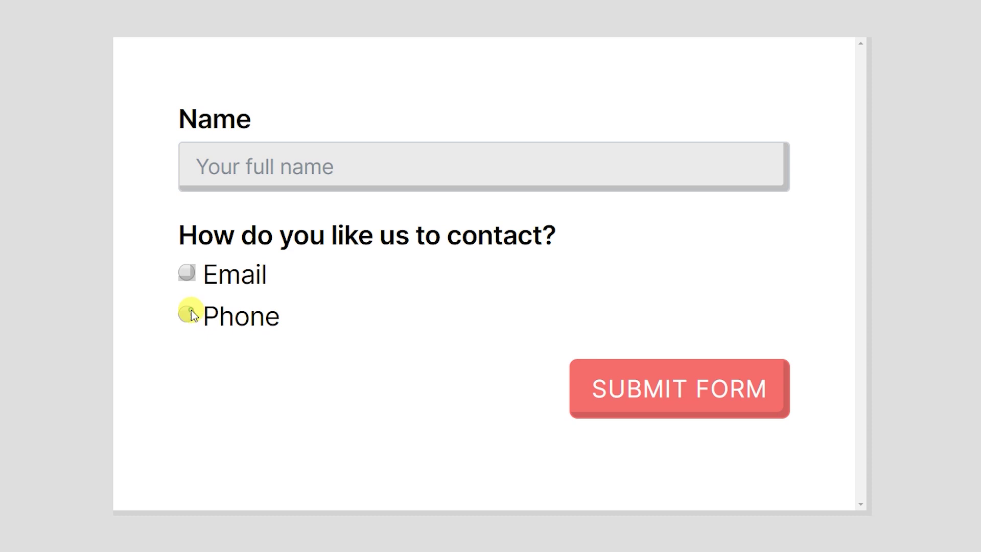
# Switch the preview's contact choice between Phone and Email, confirming each matching field appears.
pyautogui.click(252, 352)
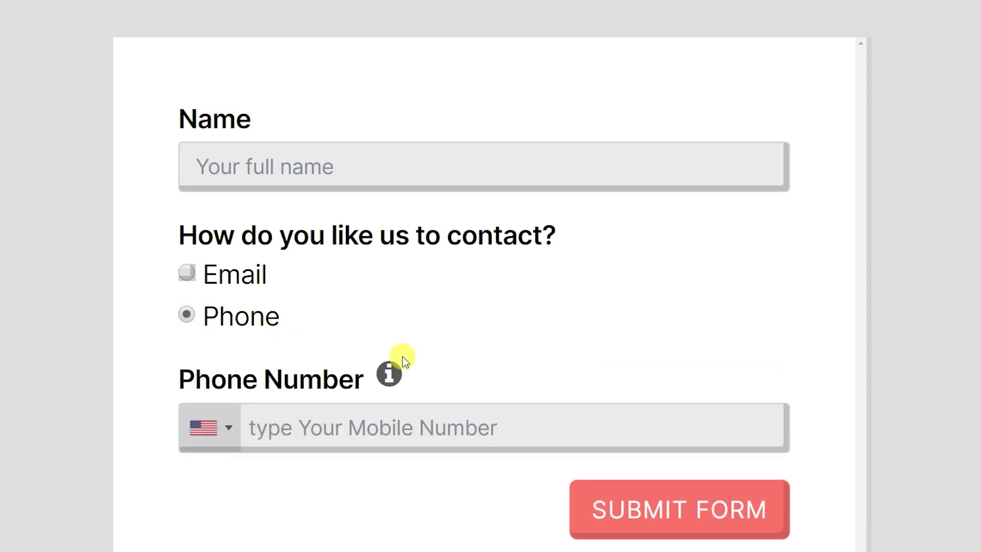
pyautogui.scroll(-2, 429, 401)
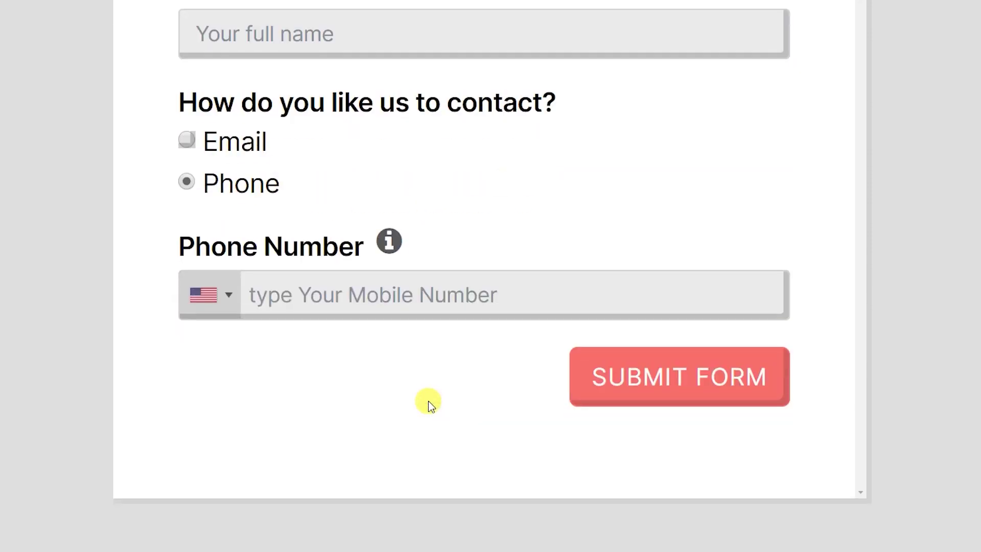
pyautogui.click(186, 142)
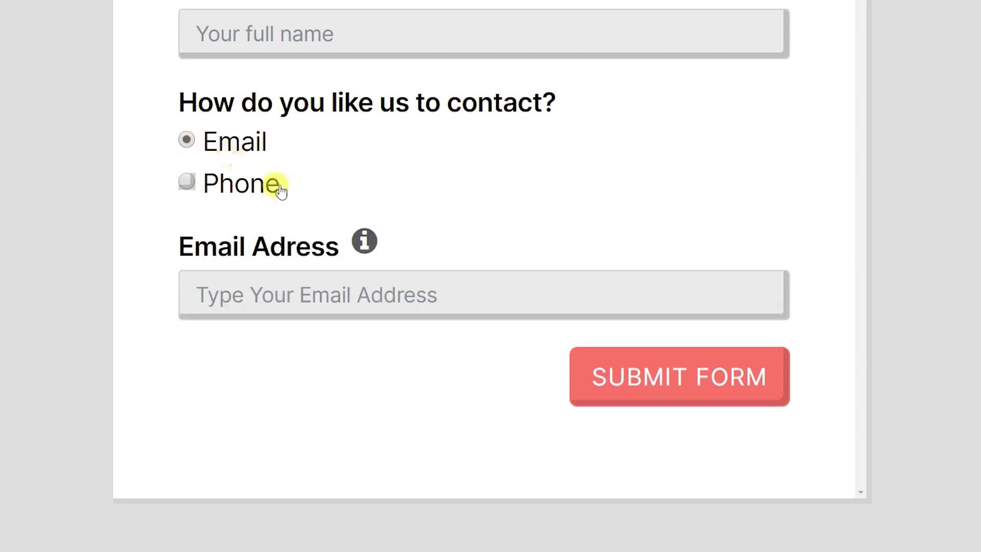
pyautogui.click(186, 181)
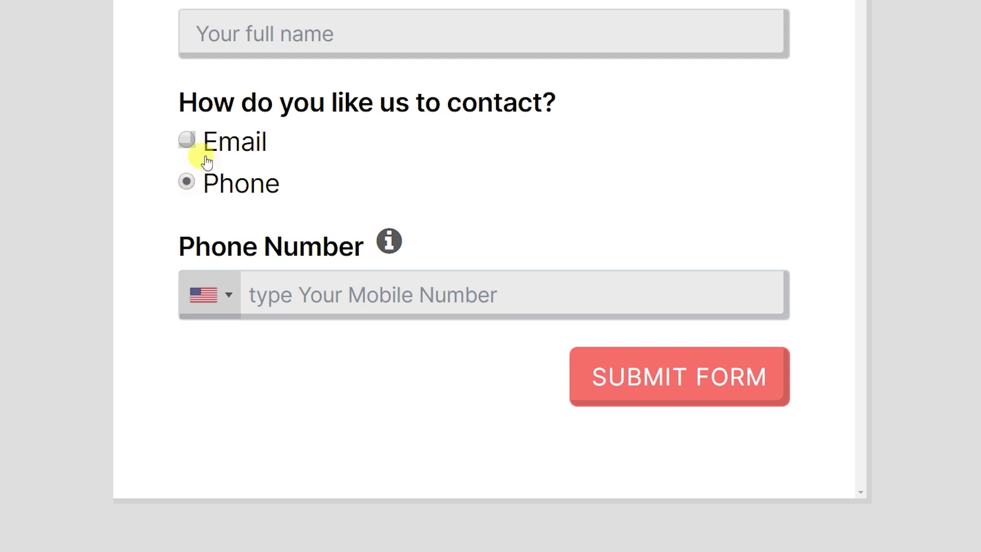
pyautogui.click(186, 140)
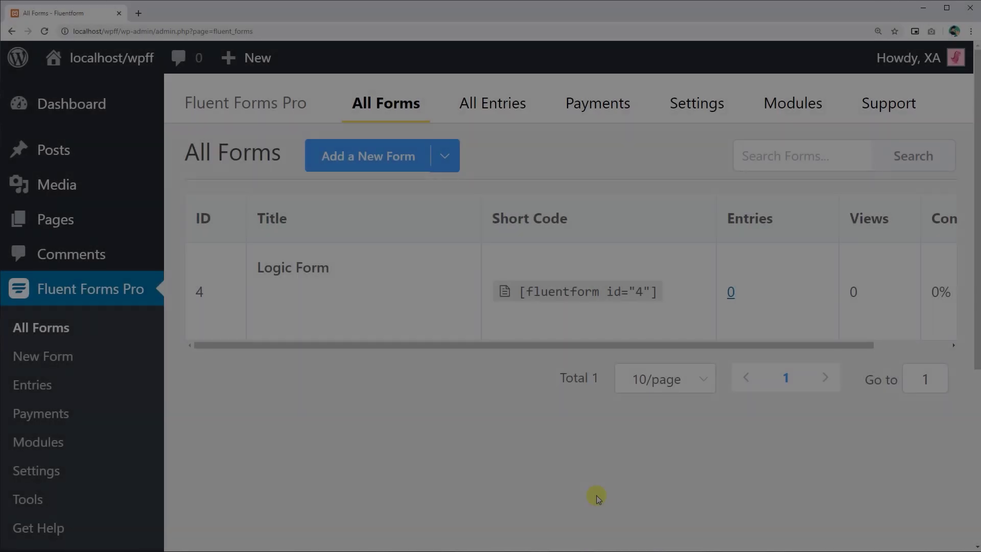
pyautogui.moveTo(292, 291)
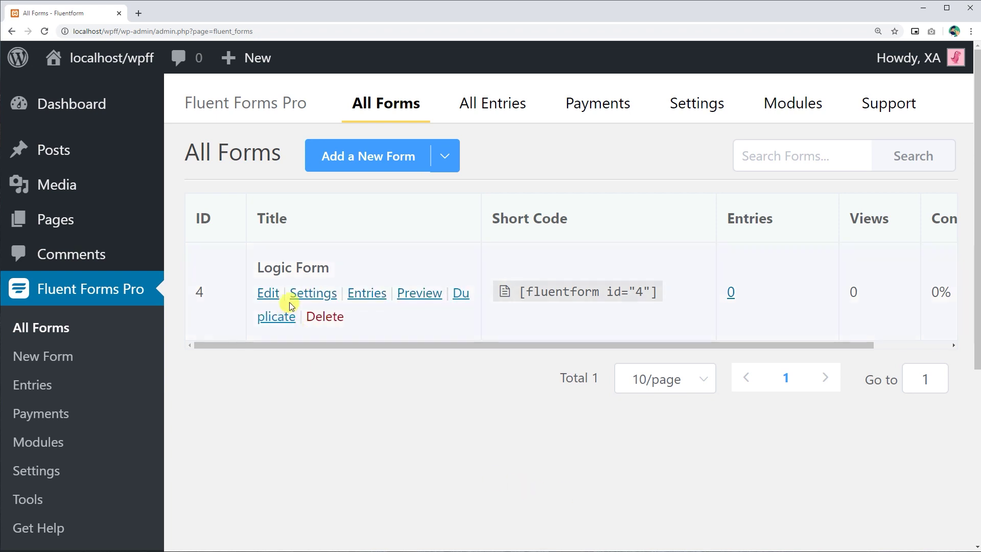
# In Logic Form, drop a radio under Name, relabel it, rename options to Email/Phone, and save.
pyautogui.click(268, 295)
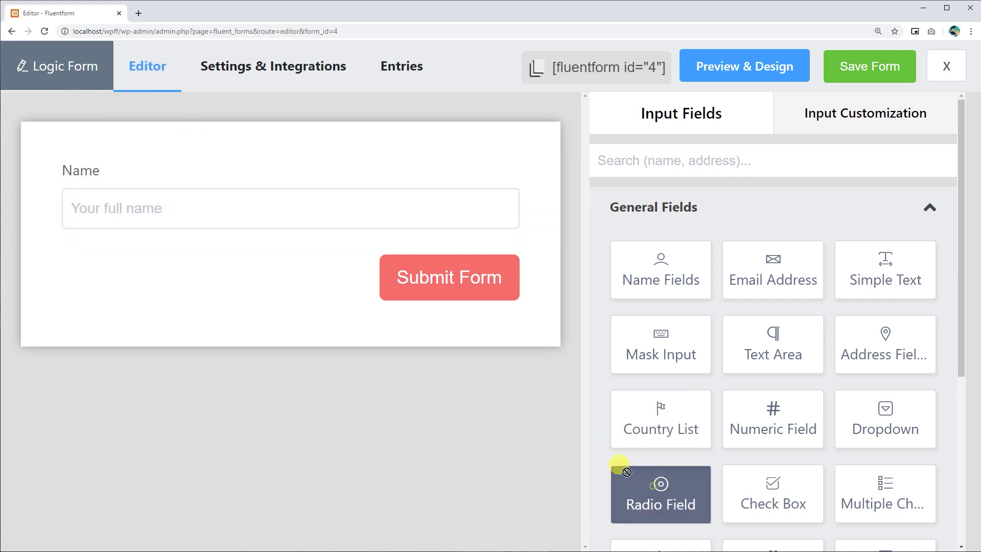
pyautogui.moveTo(651, 485); pyautogui.dragTo(363, 235)
pyautogui.moveTo(290, 293)
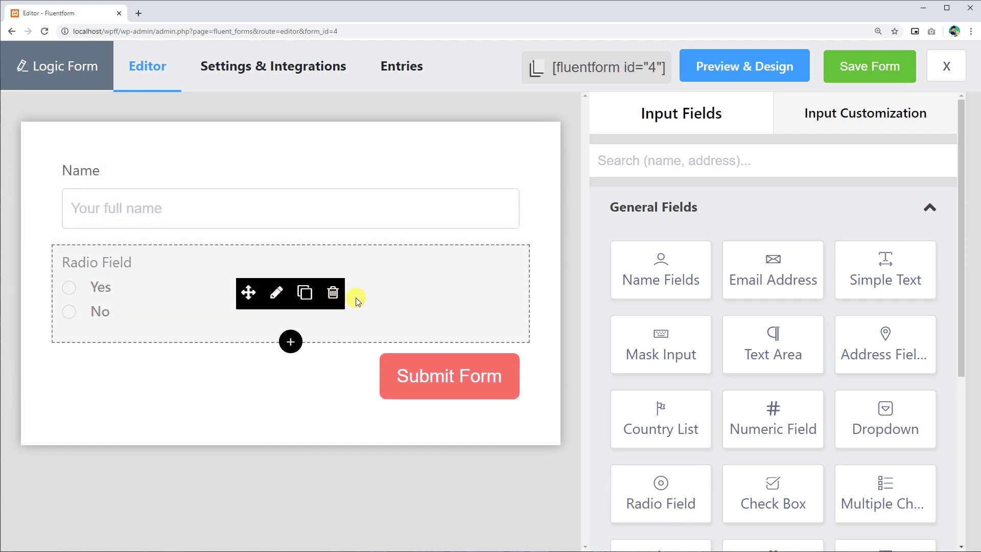
pyautogui.click(276, 293)
pyautogui.moveTo(613, 227); pyautogui.dragTo(700, 228)
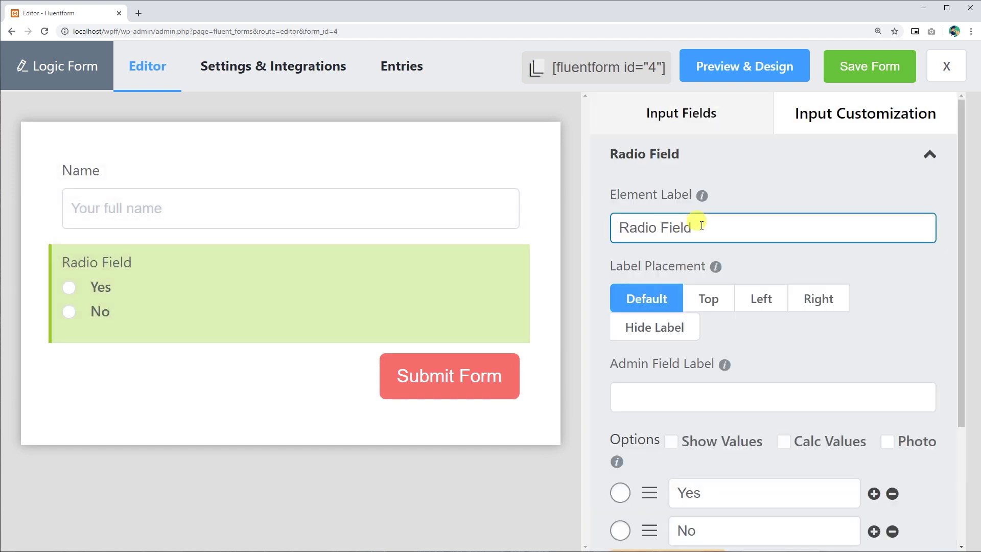
pyautogui.write('How do you like us to contact?')
pyautogui.scroll(-3, 690, 345)
pyautogui.doubleClick(688, 330)
pyautogui.write('E')
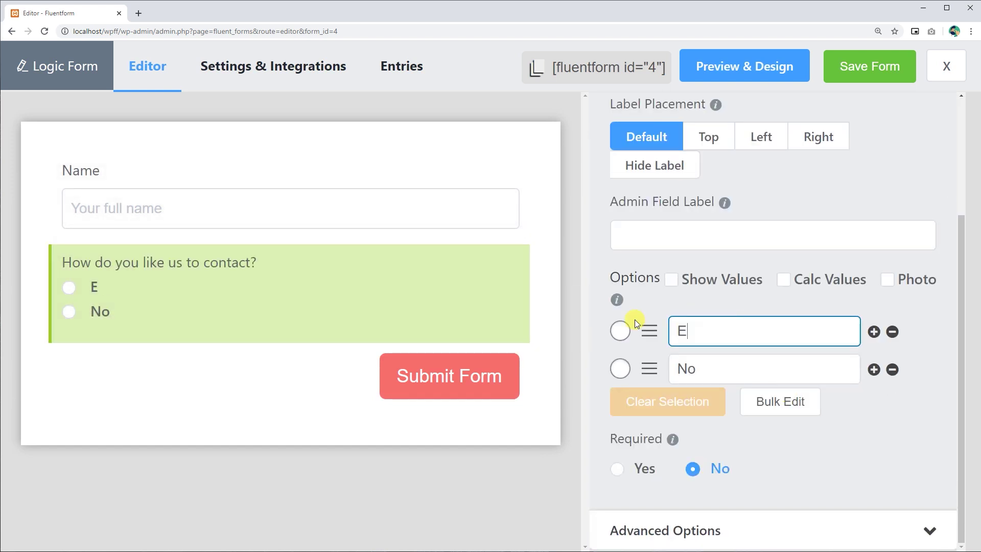
pyautogui.write('mail')
pyautogui.moveTo(716, 370)
pyautogui.mouseDown()
pyautogui.moveTo(655, 369)
pyautogui.moveTo(757, 401)
pyautogui.mouseUp()
pyautogui.click(872, 441)
pyautogui.scroll(5, 881, 345)
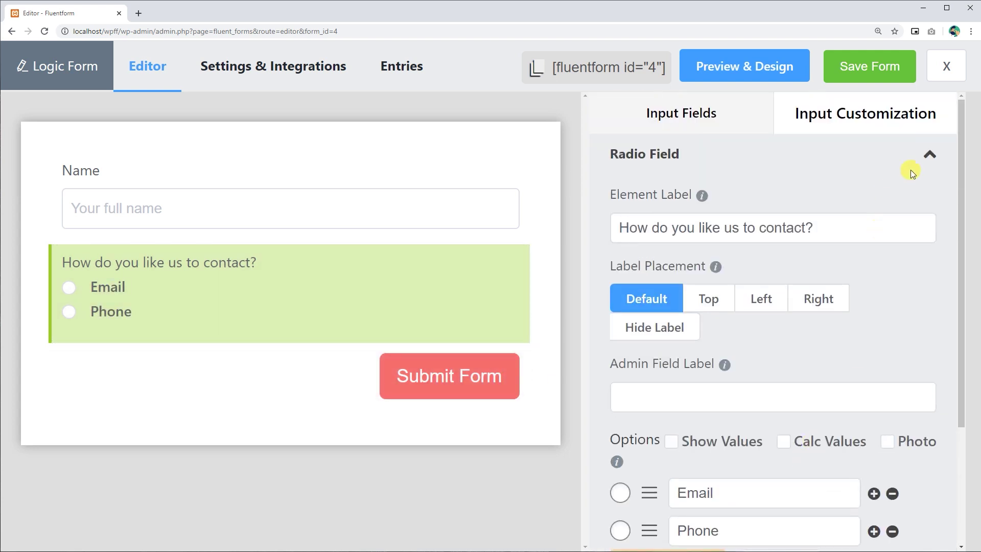
pyautogui.hotkey('ctrl', 's')
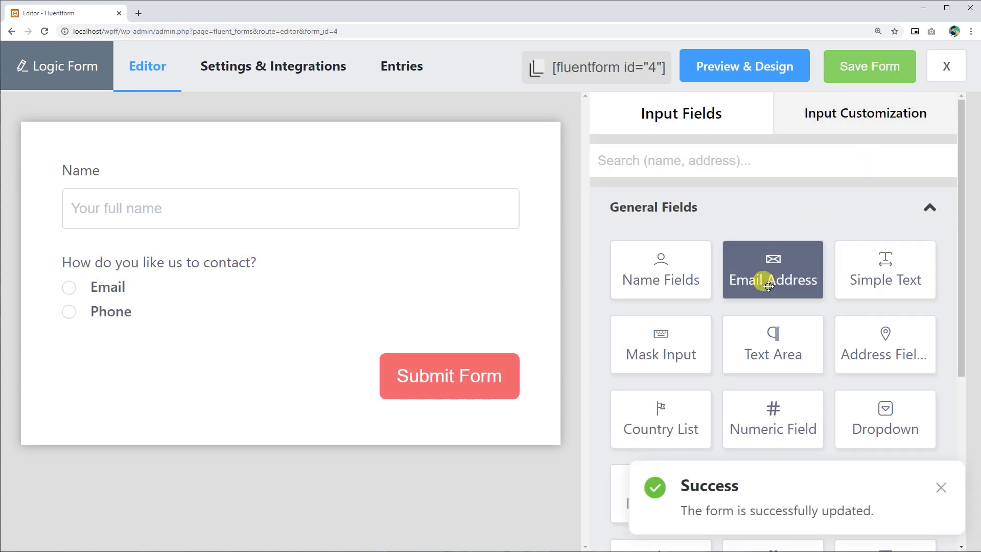
# Add an Email Address field below the contact question and edit its label, admin label and placeholder.
pyautogui.moveTo(772, 270)
pyautogui.mouseDown()
pyautogui.moveTo(218, 356)
pyautogui.moveTo(222, 333)
pyautogui.mouseUp()
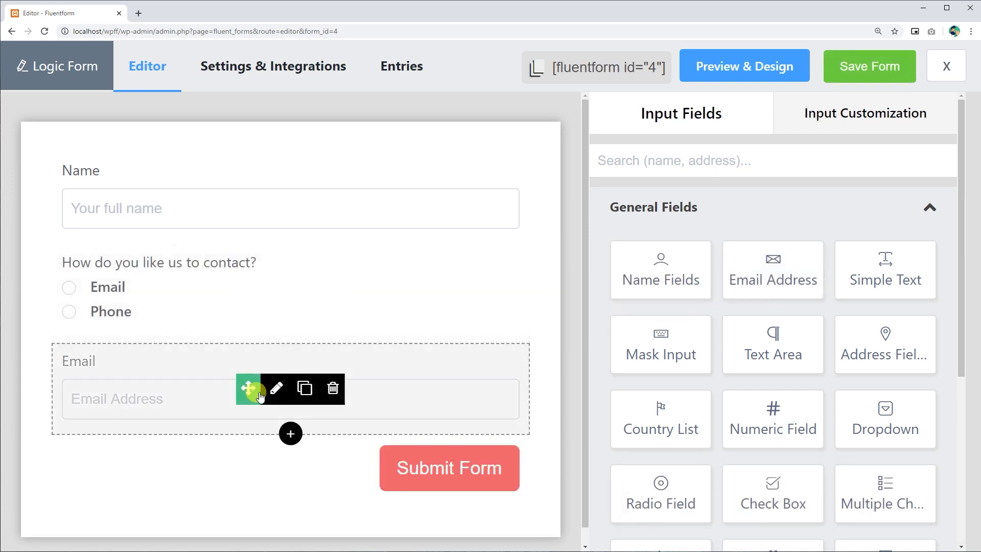
pyautogui.click(270, 397)
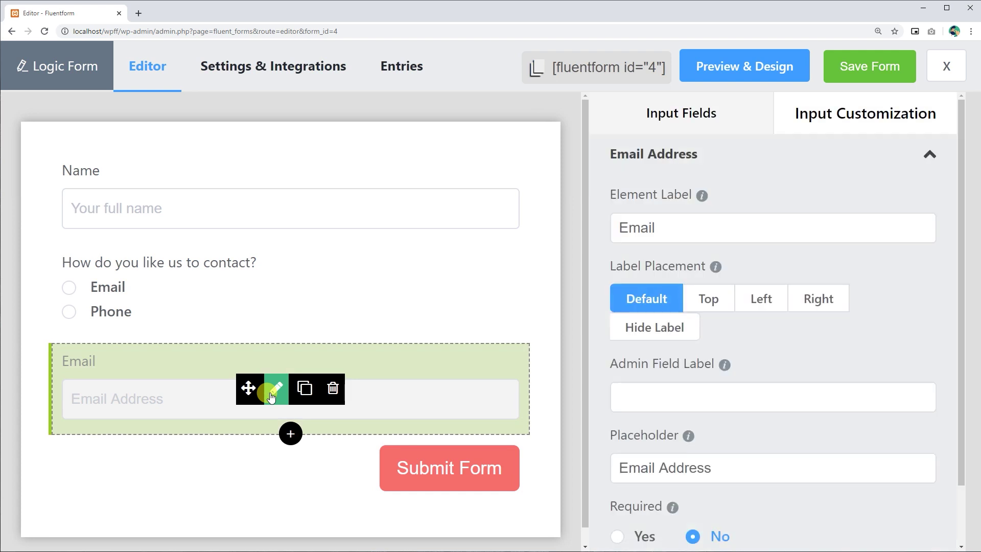
pyautogui.click(710, 230)
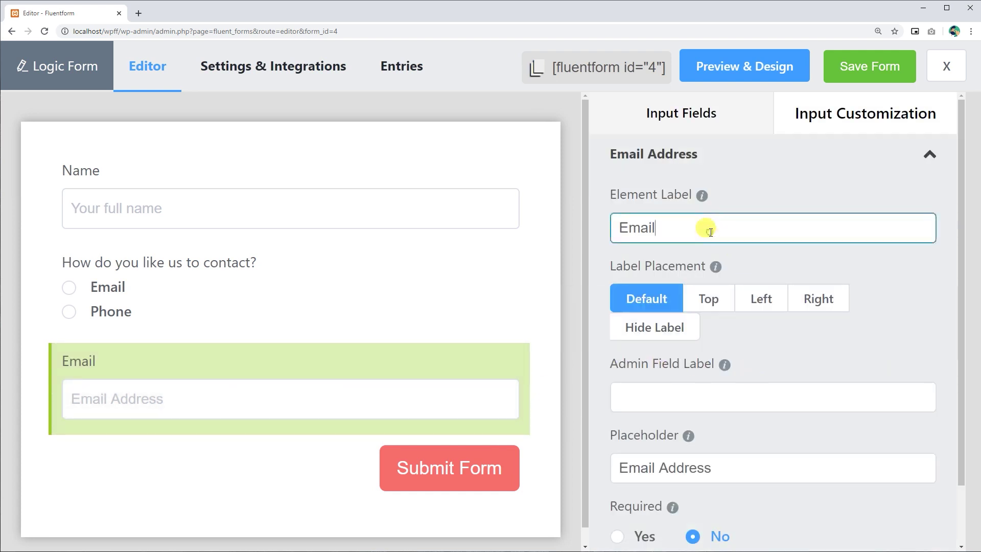
pyautogui.write('Adress')
pyautogui.scroll(-2, 767, 300)
pyautogui.click(692, 328)
pyautogui.write('email')
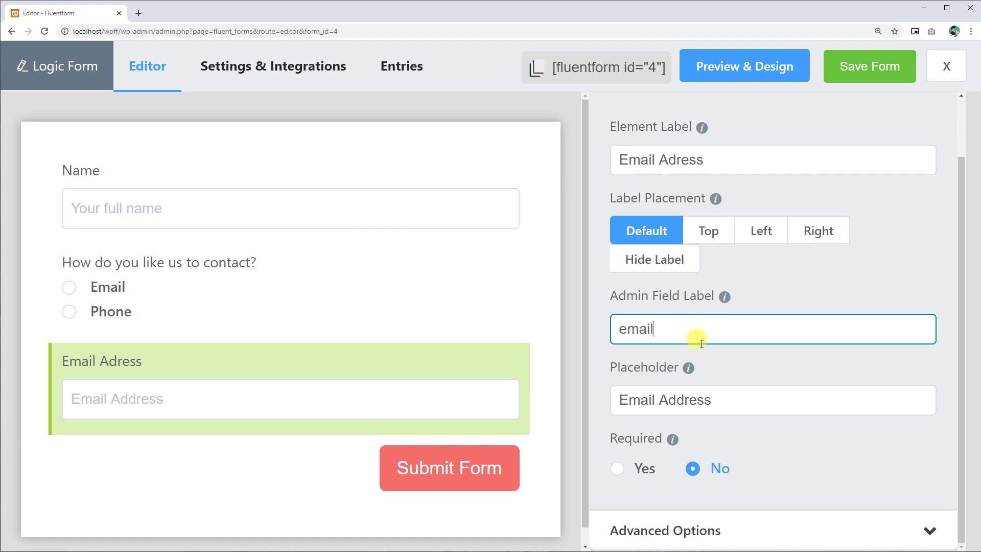
pyautogui.click(617, 400)
pyautogui.write('Type Your')
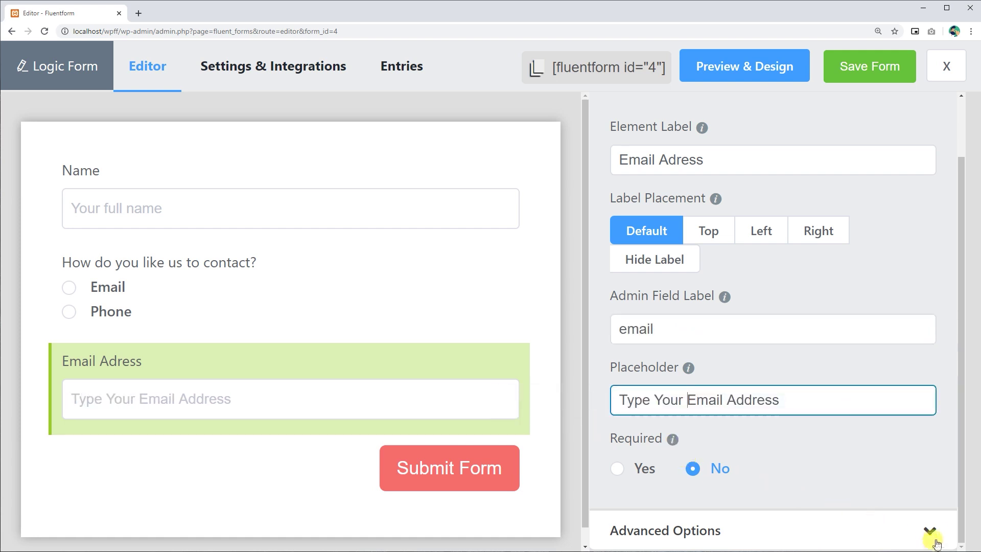
pyautogui.scroll(2, 918, 392)
pyautogui.click(927, 159)
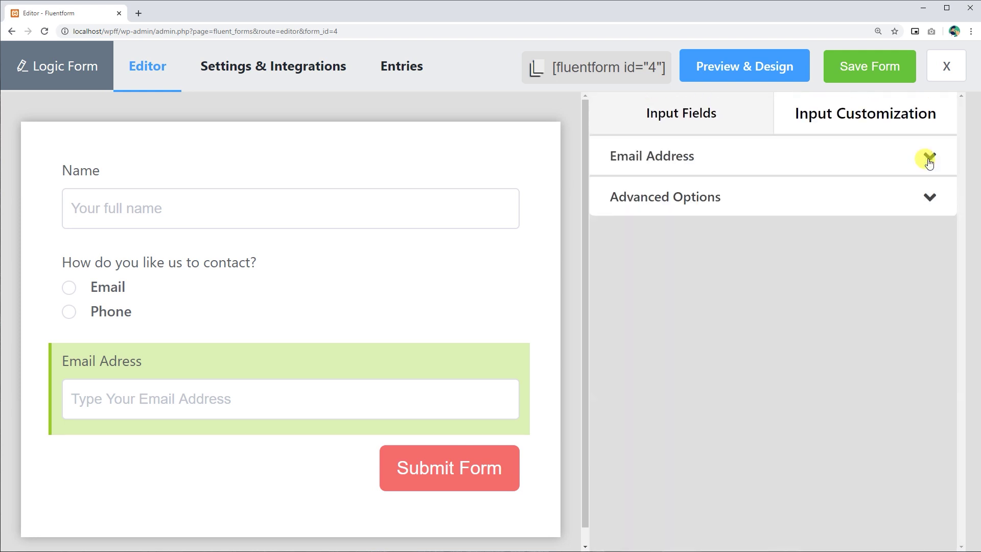
# Prefill the email with the user's email, add help text 'Please use your valid email address', keep Unique off.
pyautogui.click(930, 201)
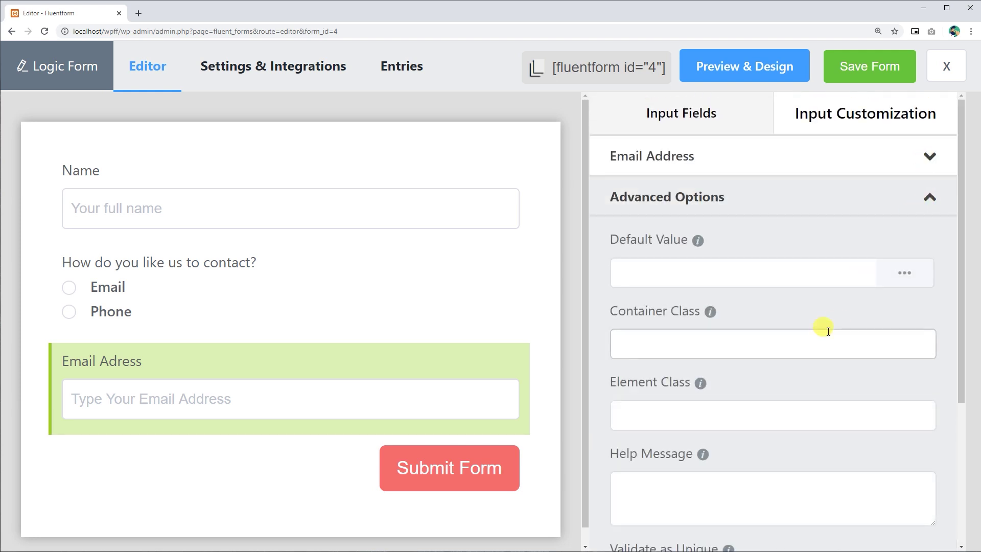
pyautogui.scroll(-3, 820, 328)
pyautogui.click(907, 178)
pyautogui.scroll(-2, 800, 357)
pyautogui.scroll(-3, 826, 396)
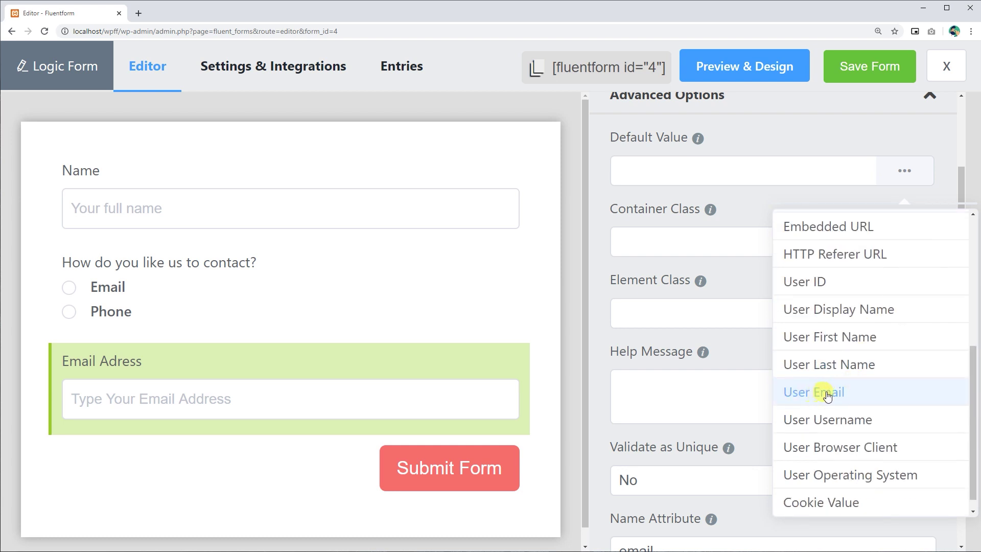
pyautogui.click(841, 395)
pyautogui.click(946, 189)
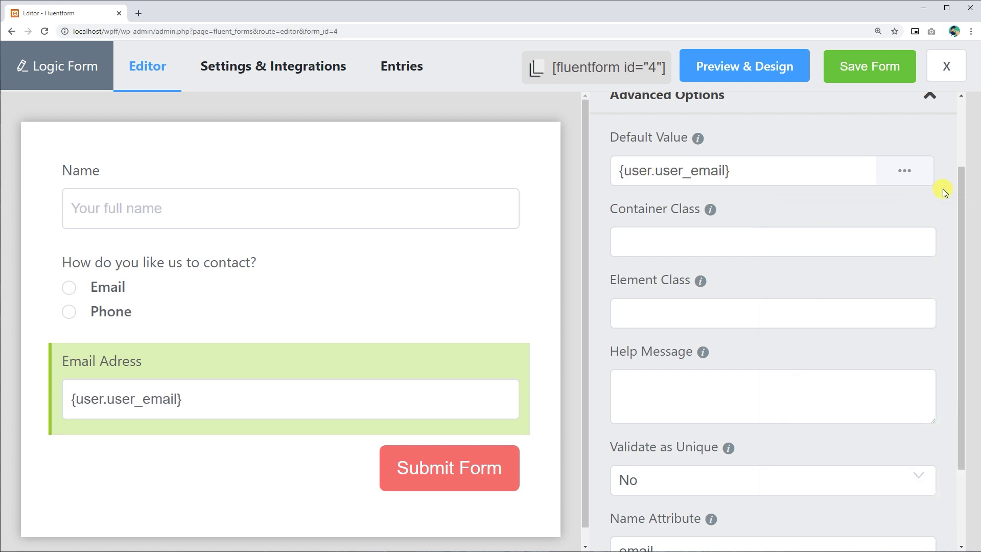
pyautogui.click(808, 308)
pyautogui.press('Tab')
pyautogui.scroll(-1, 810, 331)
pyautogui.write('P')
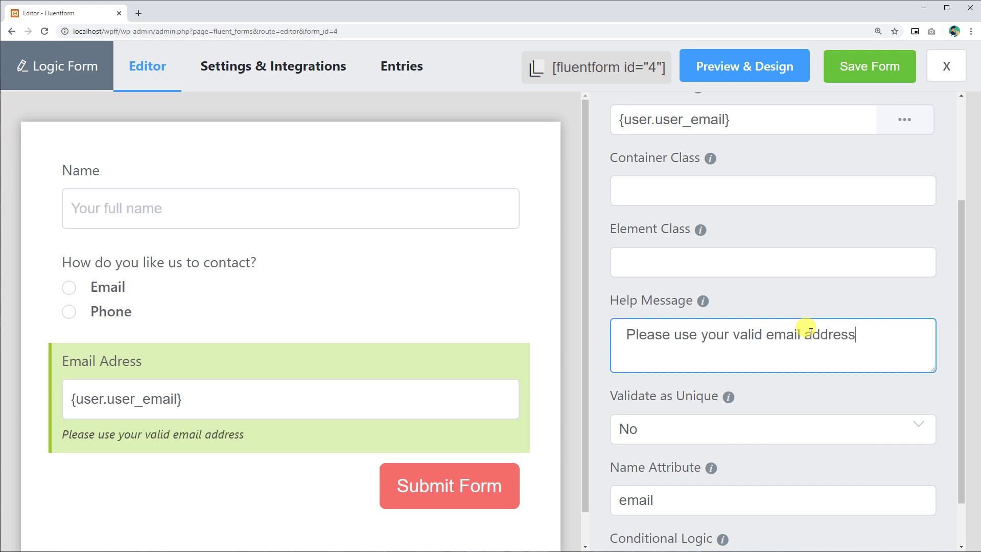
pyautogui.scroll(-1, 838, 375)
pyautogui.click(918, 368)
pyautogui.click(843, 417)
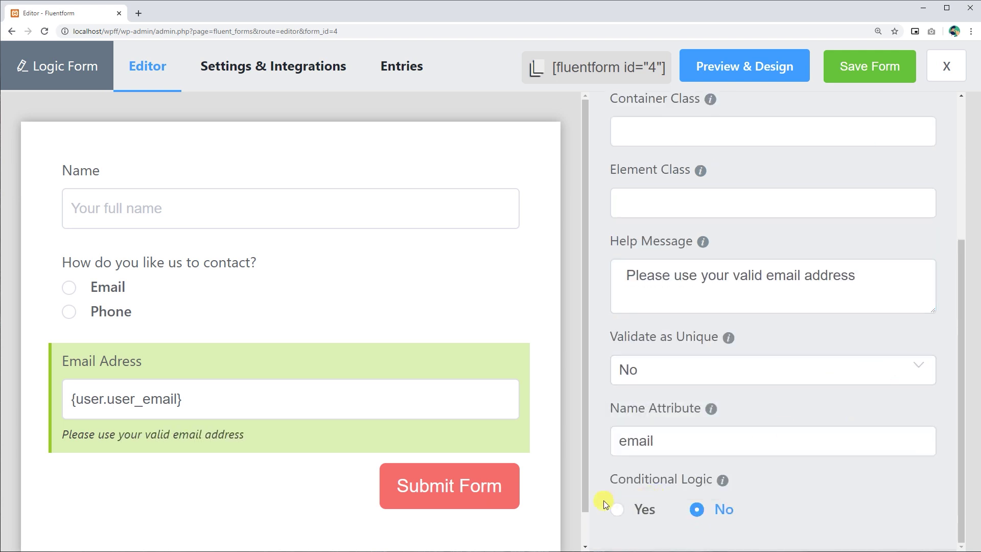
pyautogui.moveTo(604, 485); pyautogui.dragTo(720, 480)
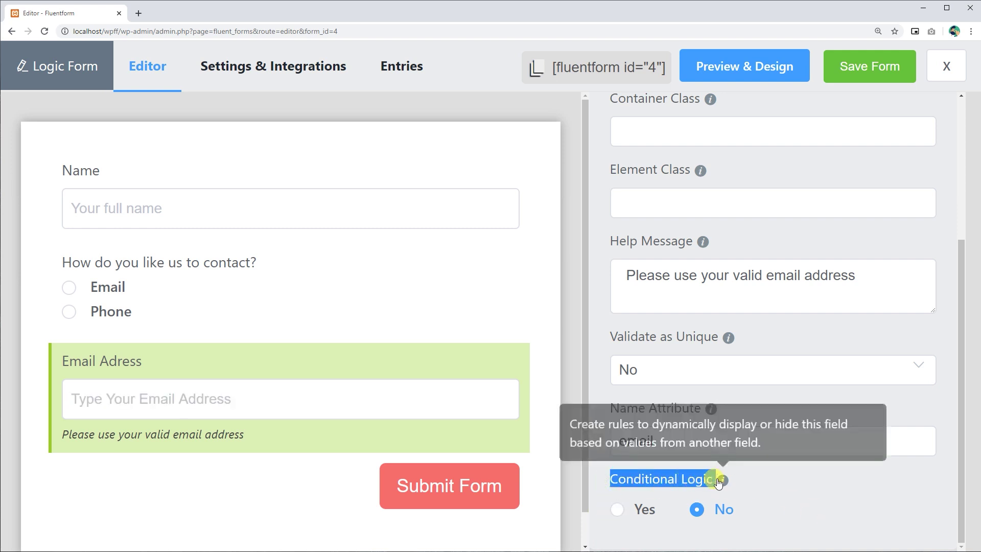
# Turn on conditional logic for the Email field, leaving it set to match any condition.
pyautogui.click(705, 508)
pyautogui.click(618, 509)
pyautogui.scroll(-2, 756, 437)
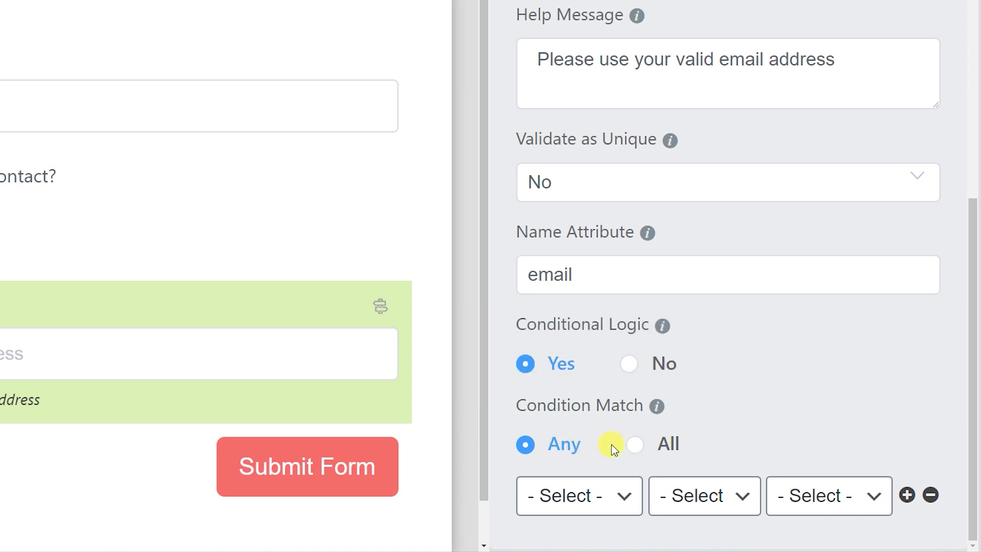
pyautogui.click(635, 445)
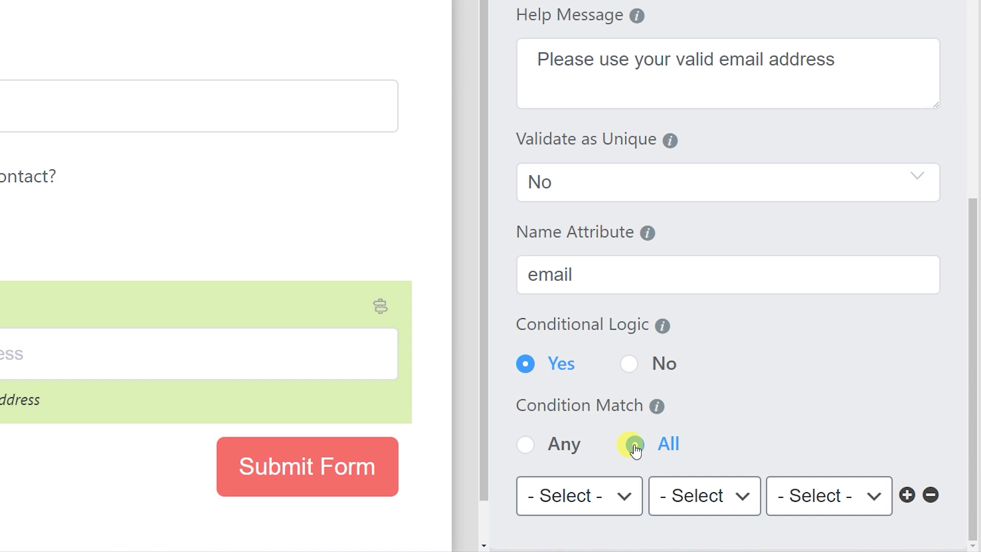
pyautogui.click(527, 445)
# Add the condition 'How do you like us to contact?' equal Email and save the form.
pyautogui.click(620, 491)
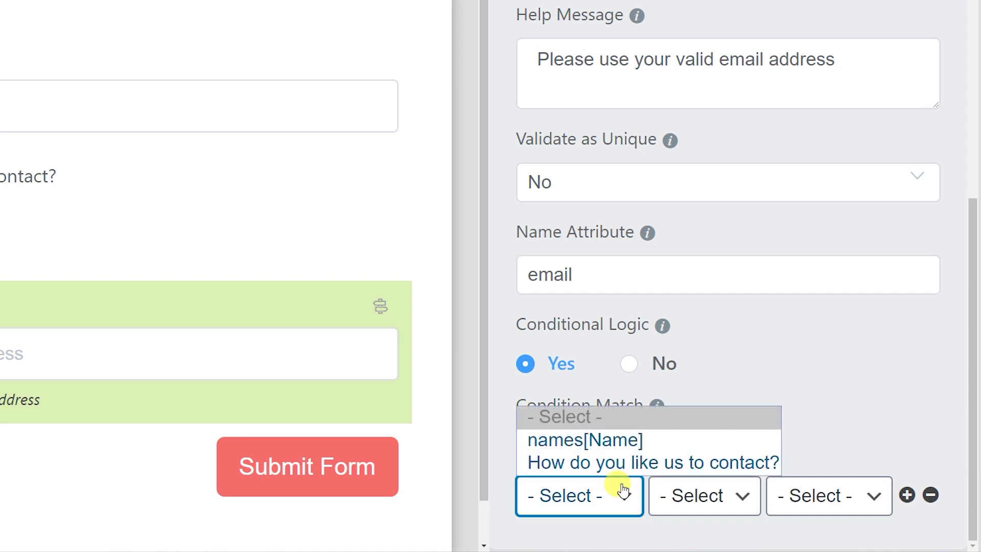
pyautogui.click(651, 460)
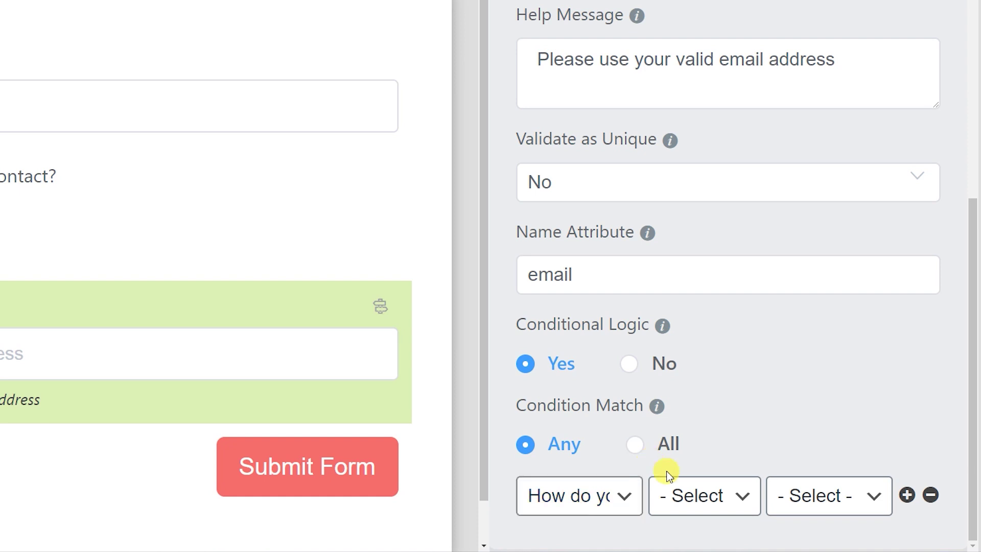
pyautogui.click(740, 495)
pyautogui.click(709, 443)
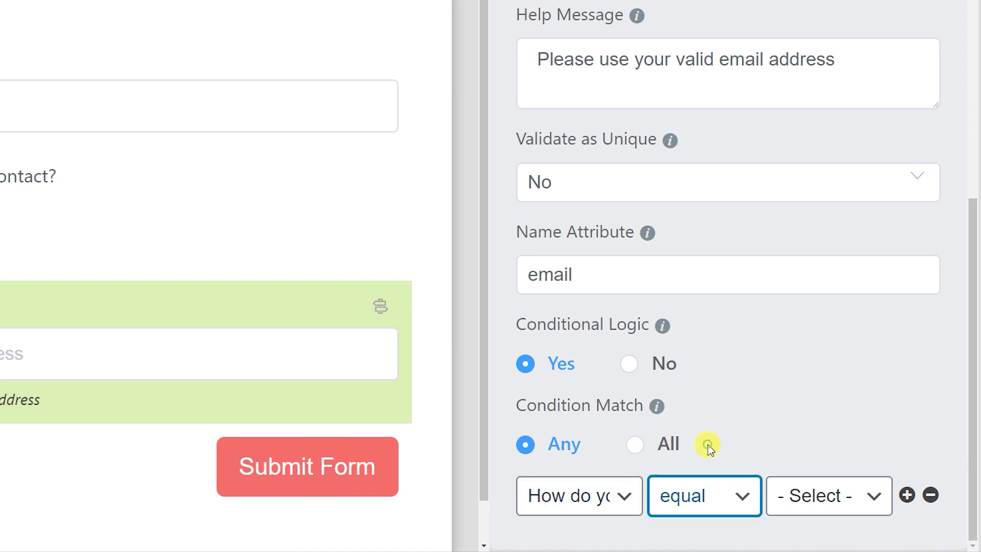
pyautogui.click(874, 500)
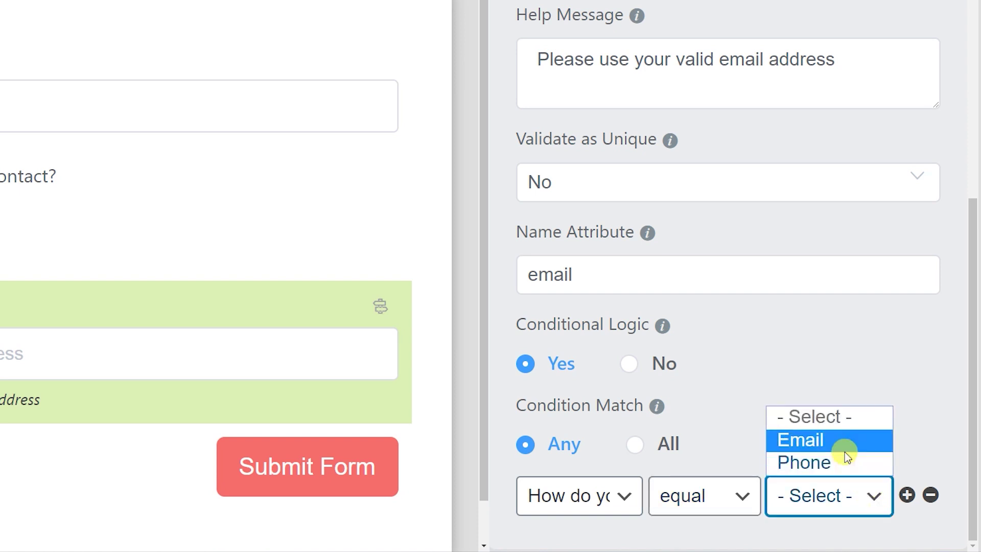
pyautogui.click(827, 442)
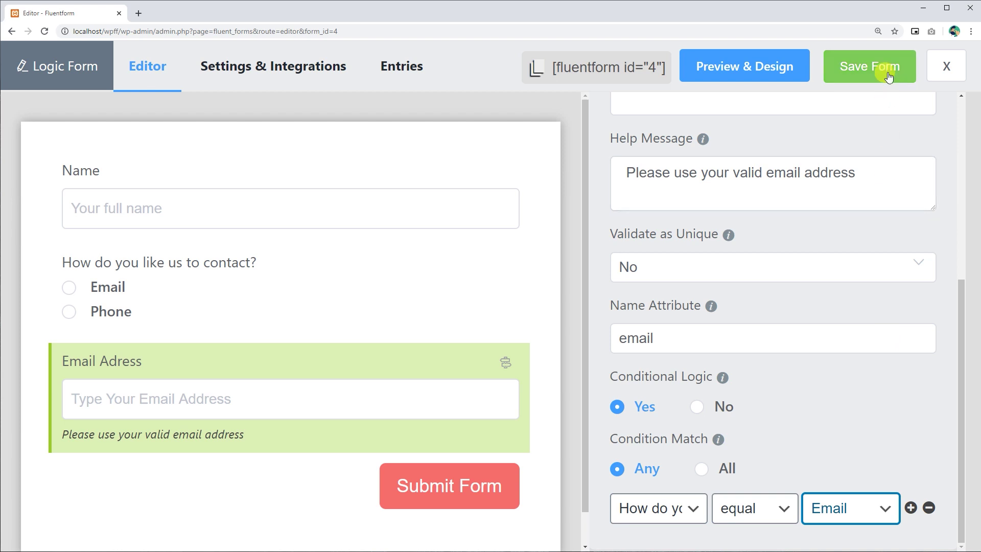
pyautogui.click(884, 67)
pyautogui.click(941, 489)
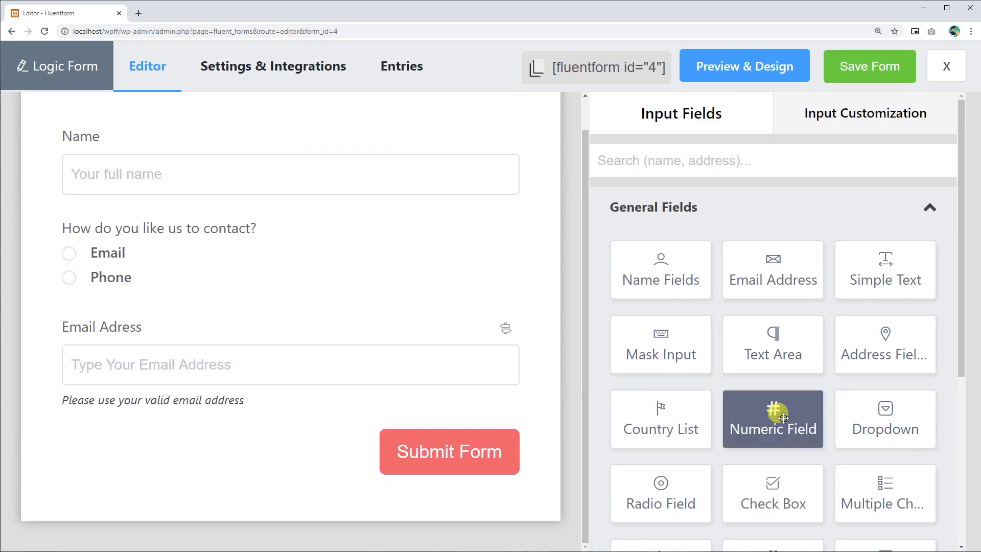
pyautogui.scroll(-2, 812, 403)
pyautogui.scroll(-2, 819, 411)
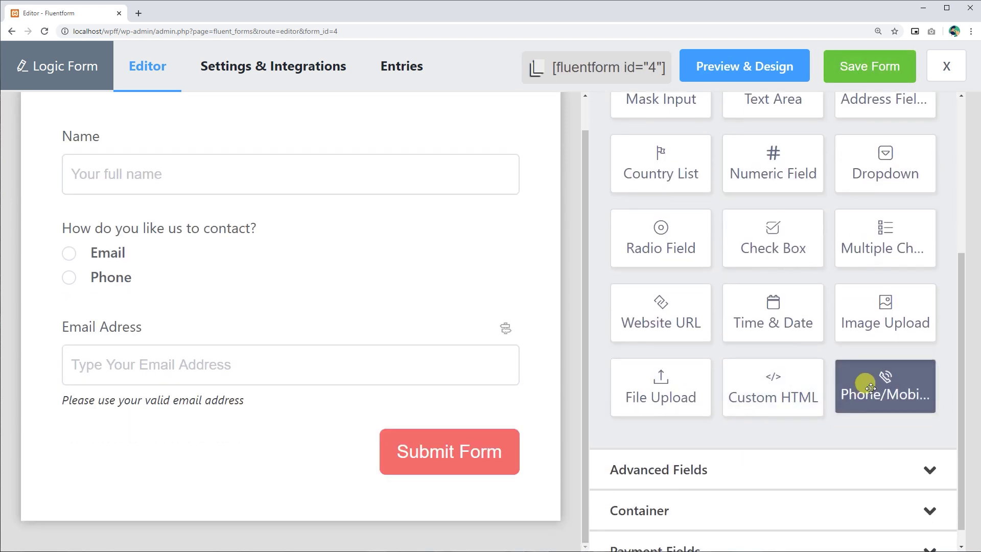
pyautogui.moveTo(866, 384)
pyautogui.mouseDown()
pyautogui.moveTo(272, 386)
pyautogui.moveTo(274, 374)
pyautogui.mouseUp()
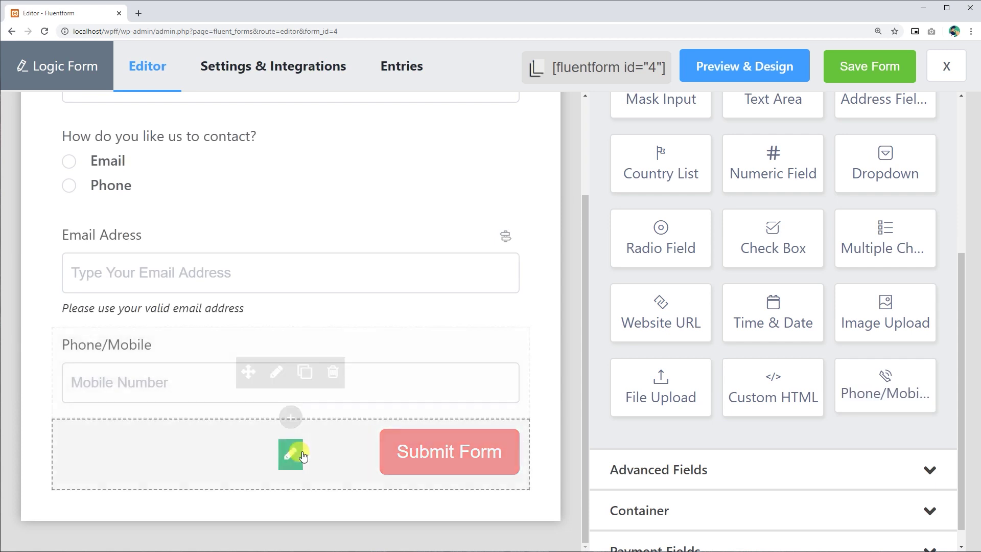
# Relabel the Phone/Mobile field 'Phone Number', set its admin label and placeholder 'type Your Mobile Number'.
pyautogui.click(277, 375)
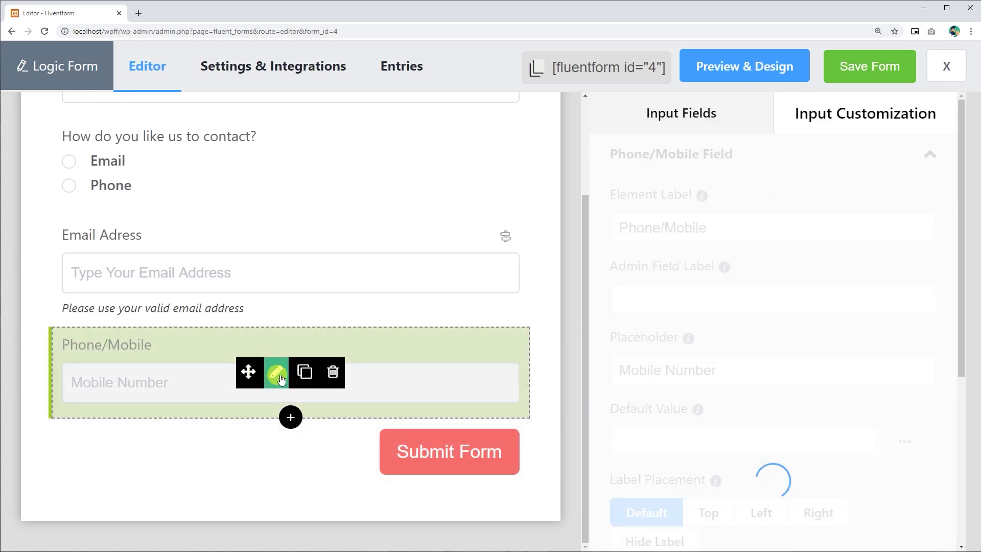
pyautogui.click(666, 228)
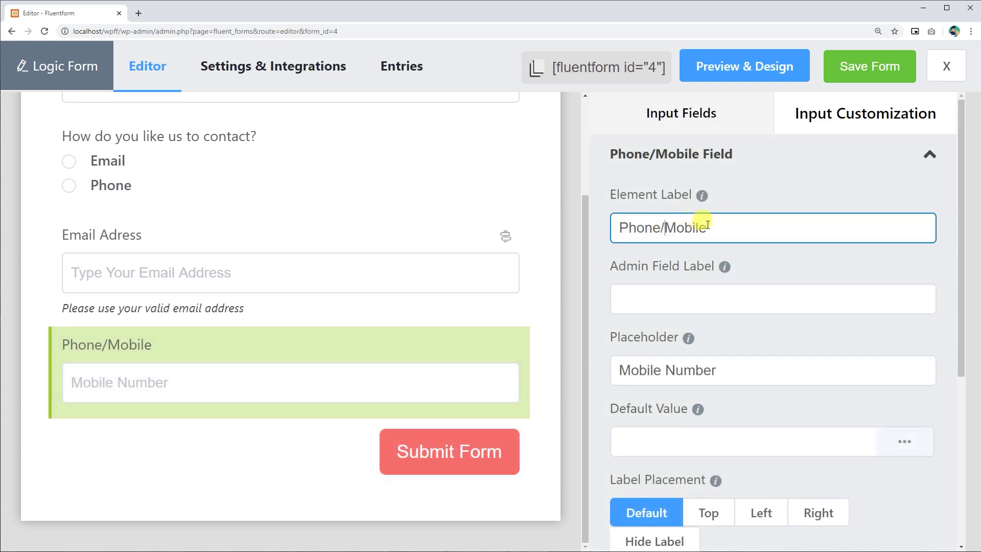
pyautogui.write('Number')
pyautogui.doubleClick(686, 227)
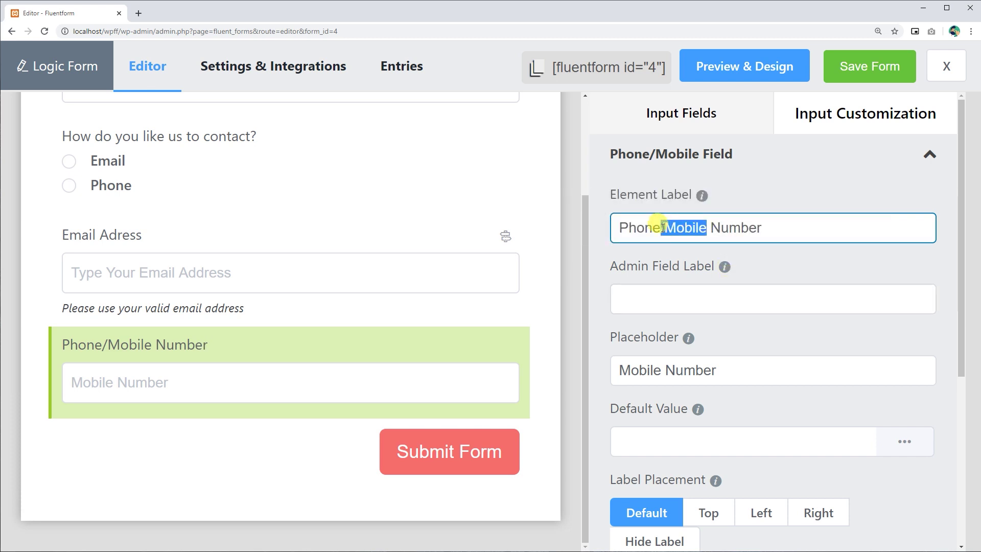
pyautogui.press('BackSpace')
pyautogui.press('BackSpace')
pyautogui.click(677, 298)
pyautogui.write('phone')
pyautogui.click(613, 370)
pyautogui.write('type Your')
pyautogui.scroll(-1, 662, 430)
pyautogui.click(904, 343)
pyautogui.scroll(-2, 845, 498)
pyautogui.scroll(-2, 867, 485)
pyautogui.scroll(3, 853, 489)
pyautogui.click(905, 339)
pyautogui.scroll(-2, 882, 405)
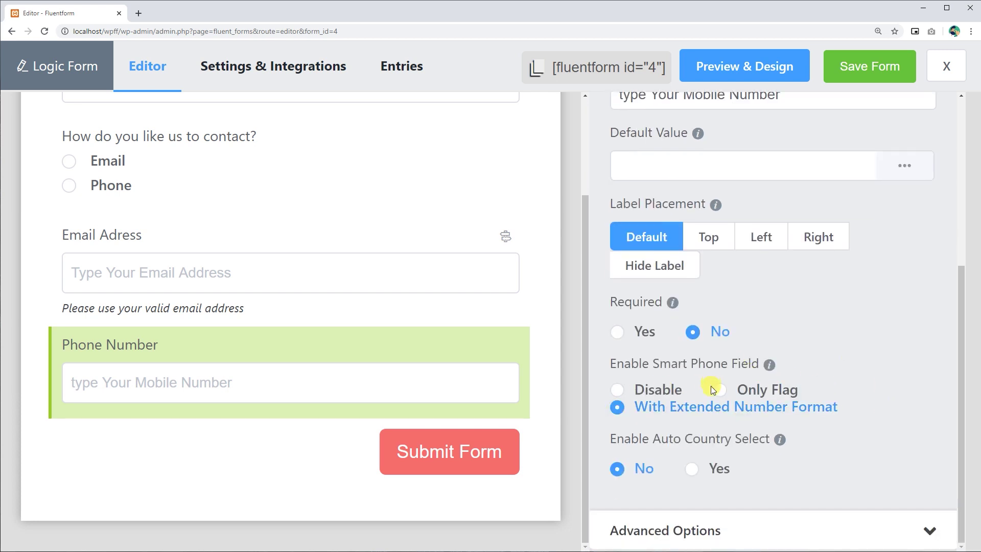
# Add a help message to the Phone Number field in its advanced options.
pyautogui.click(928, 529)
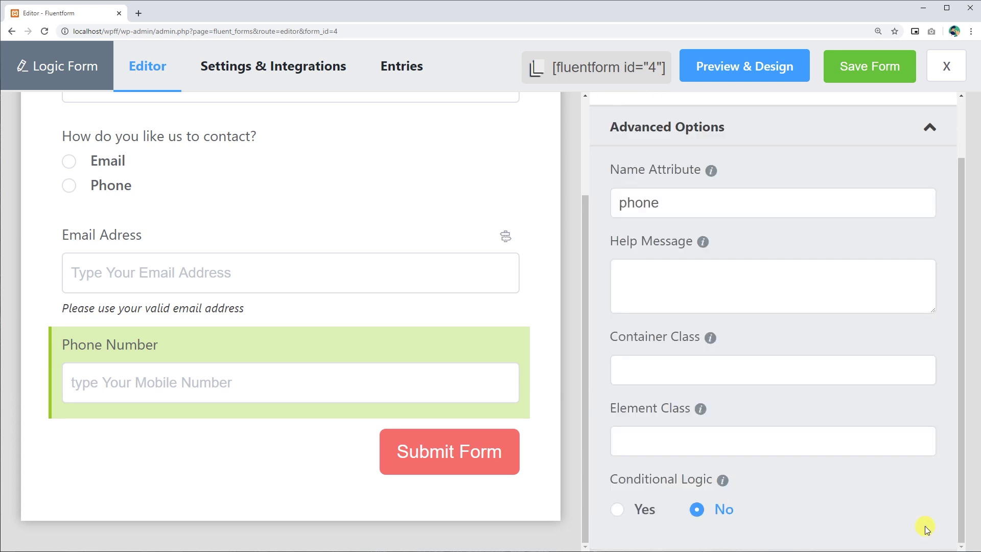
pyautogui.click(693, 203)
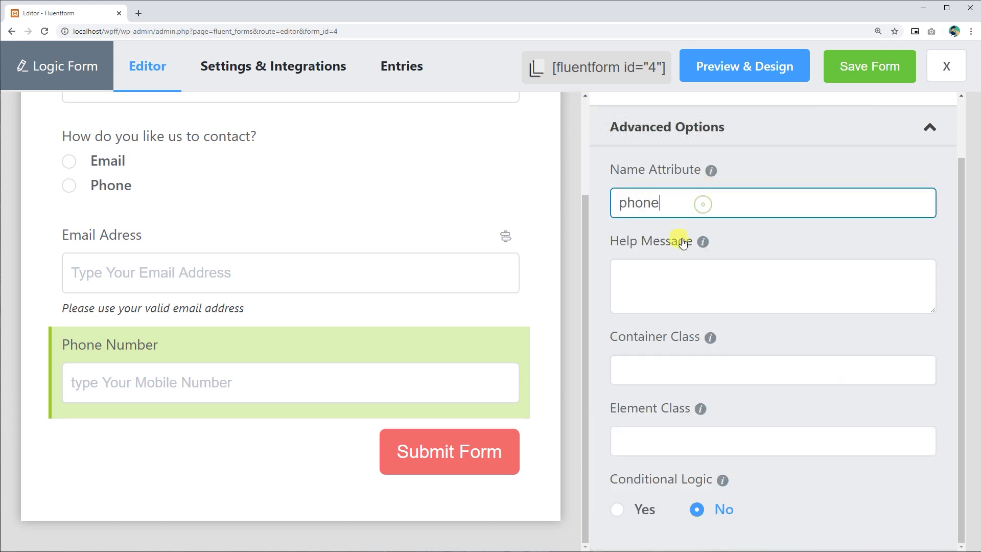
pyautogui.click(680, 268)
pyautogui.write('Pl')
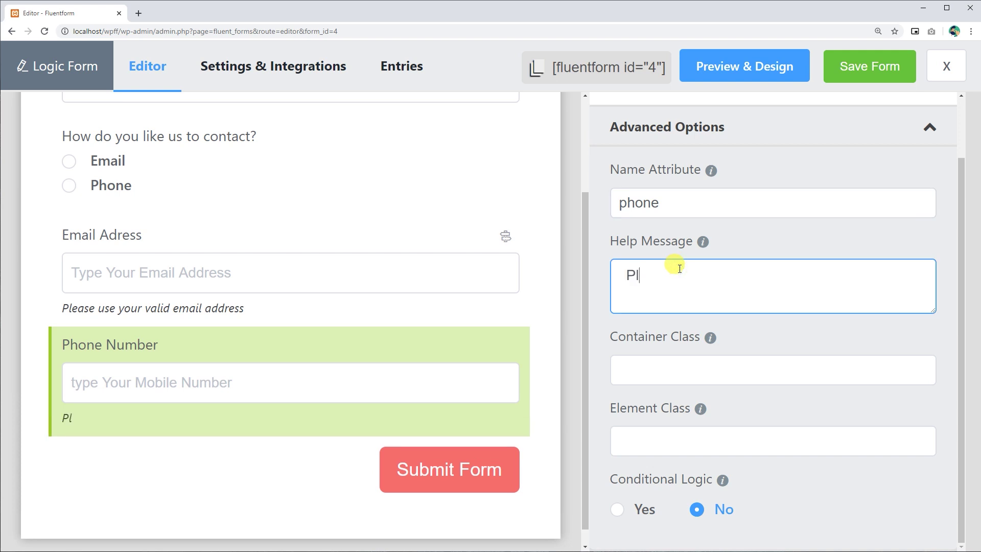
pyautogui.write(' phone number')
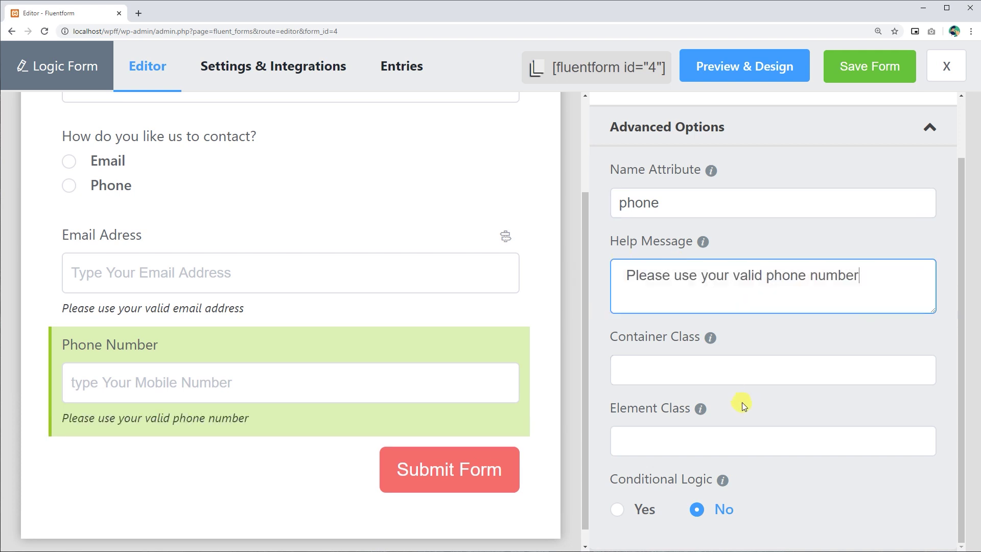
# Enable conditional logic with 'How do you like us to contact?' equal Phone, then save.
pyautogui.click(617, 511)
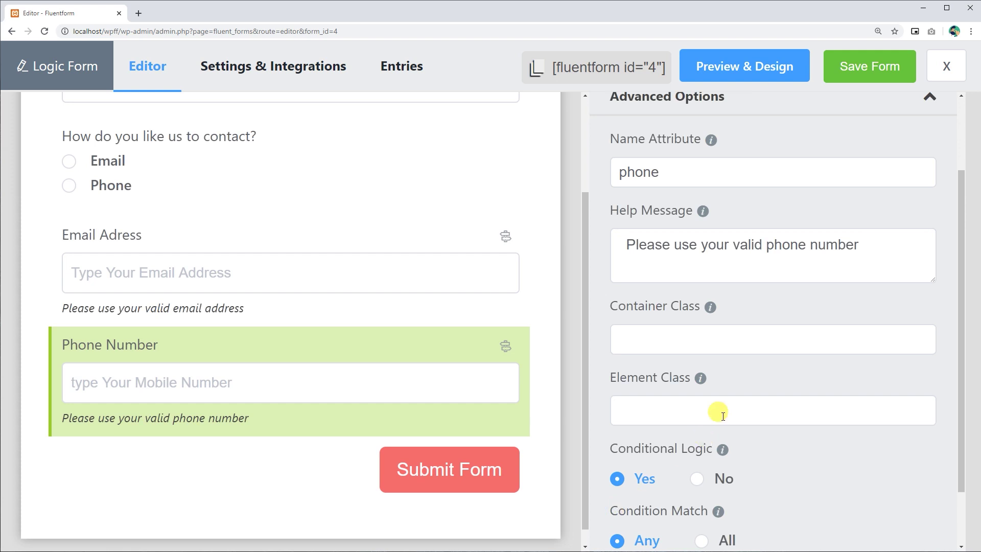
pyautogui.scroll(-1, 717, 412)
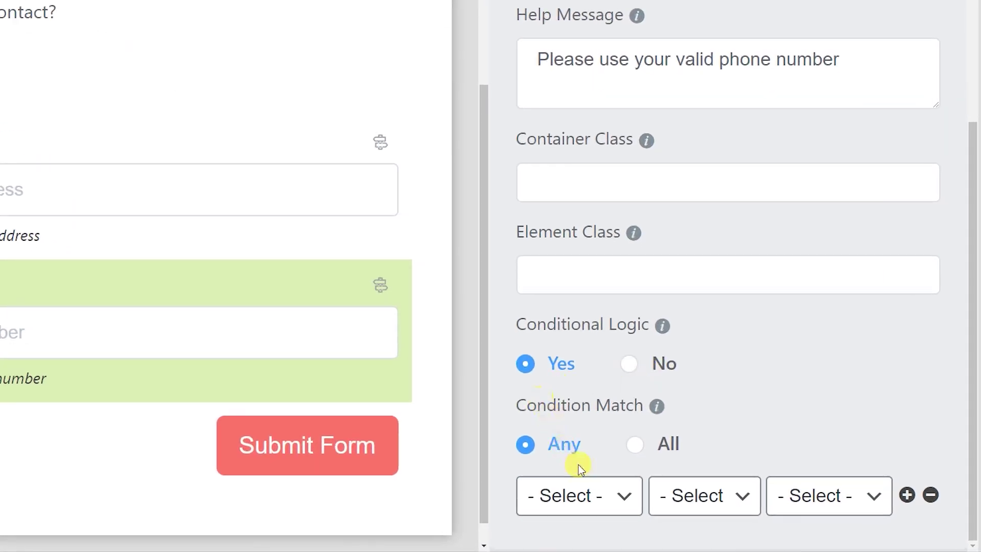
pyautogui.click(624, 496)
pyautogui.click(621, 449)
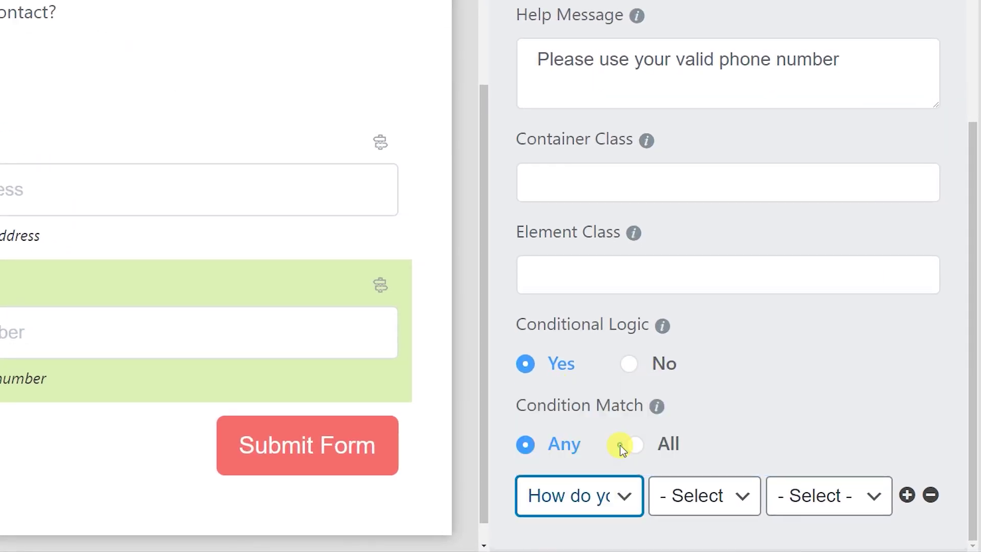
pyautogui.click(738, 499)
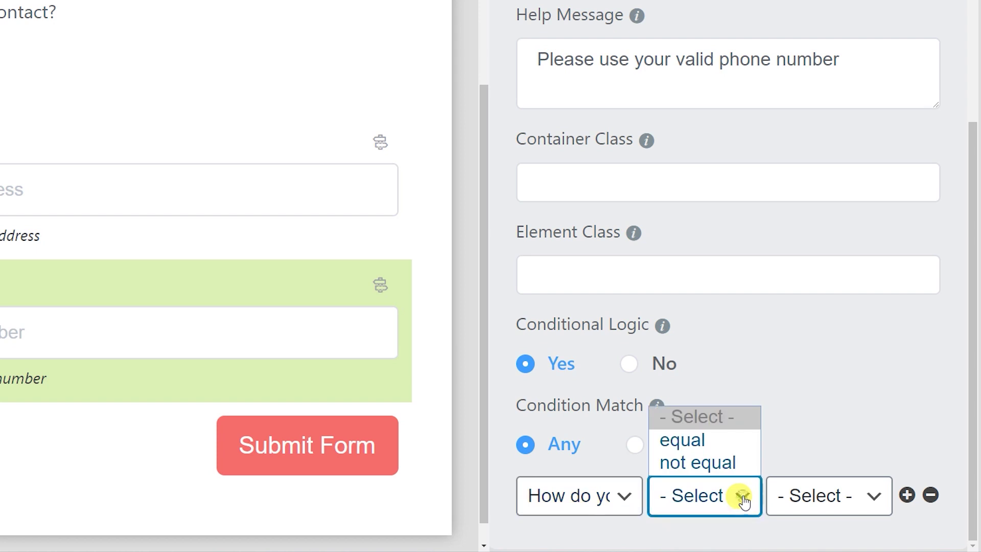
pyautogui.click(707, 446)
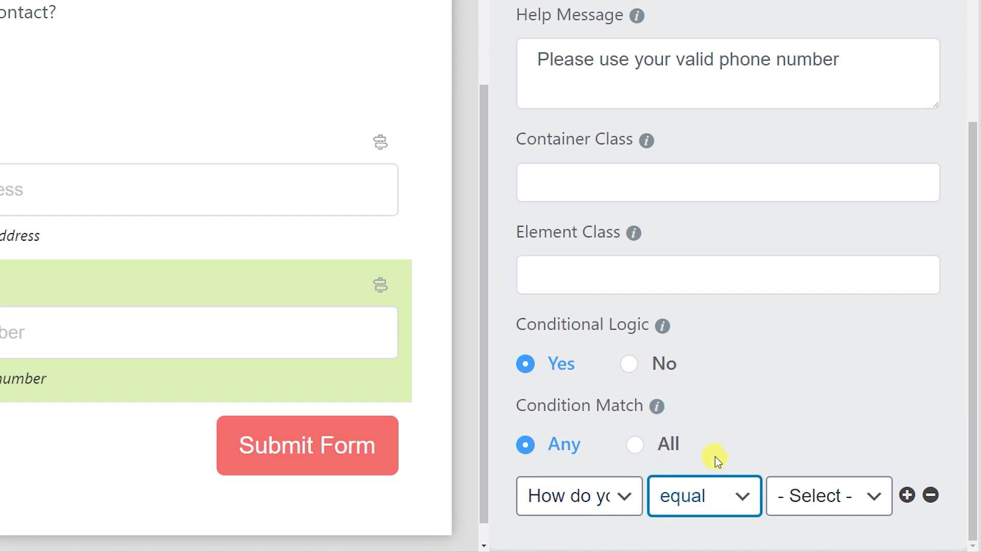
pyautogui.click(874, 497)
pyautogui.click(833, 463)
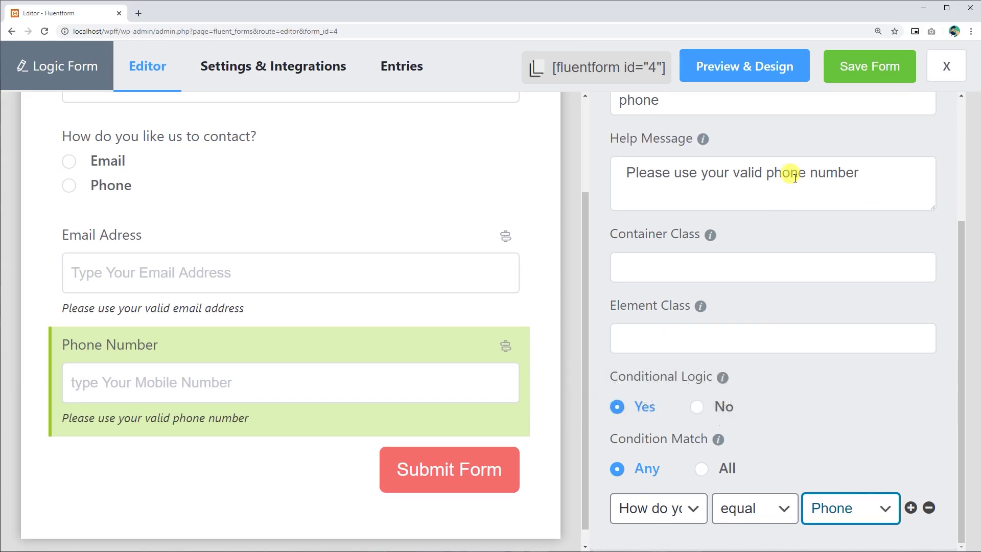
pyautogui.click(859, 67)
pyautogui.scroll(2, 881, 253)
# Expand the General Fields section of the Input Fields panel.
pyautogui.click(929, 209)
pyautogui.moveTo(291, 273)
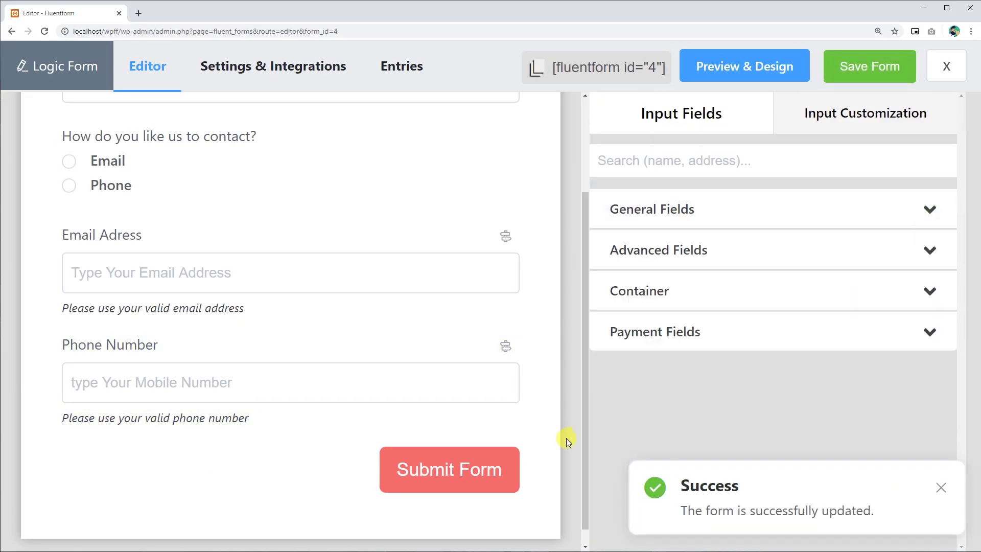
pyautogui.scroll(2, 535, 243)
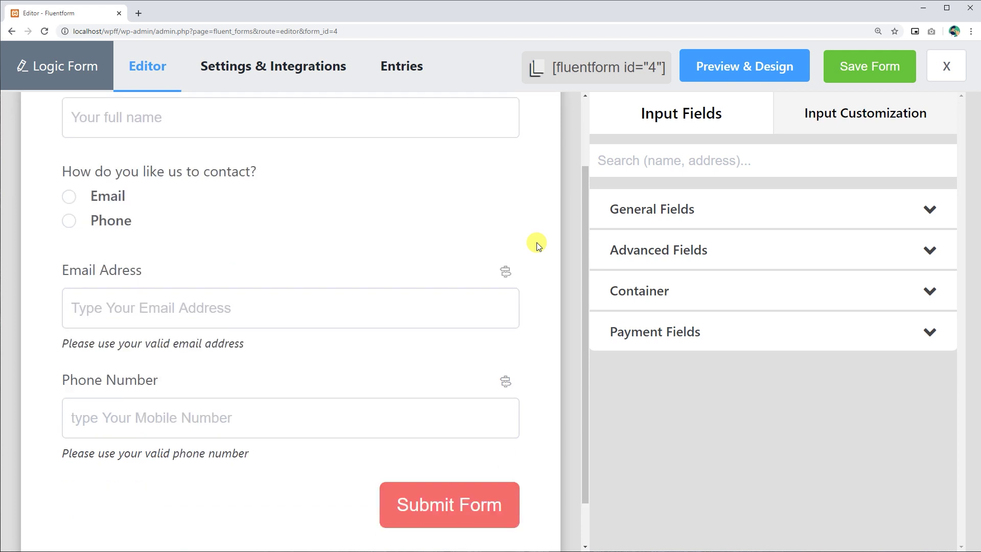
pyautogui.click(927, 210)
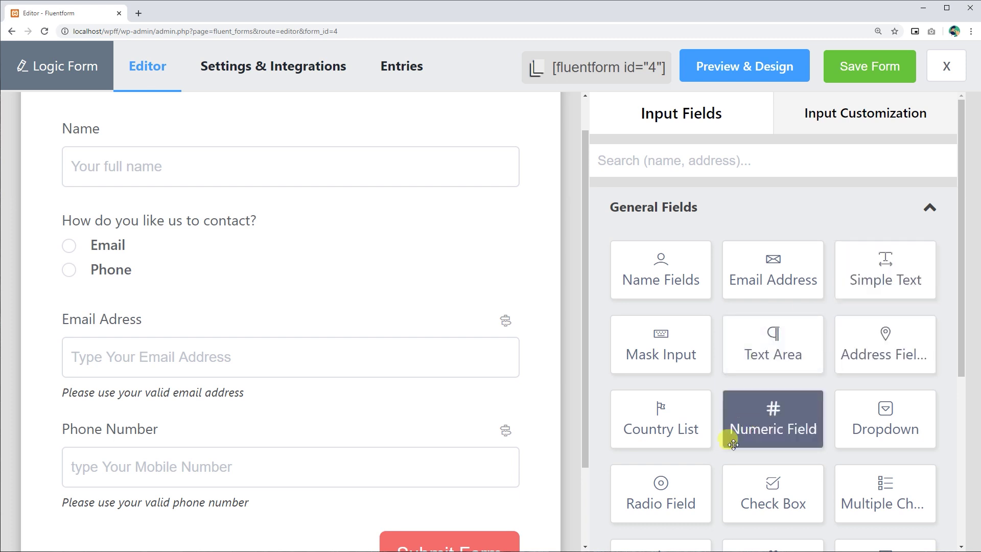
pyautogui.scroll(-2, 814, 454)
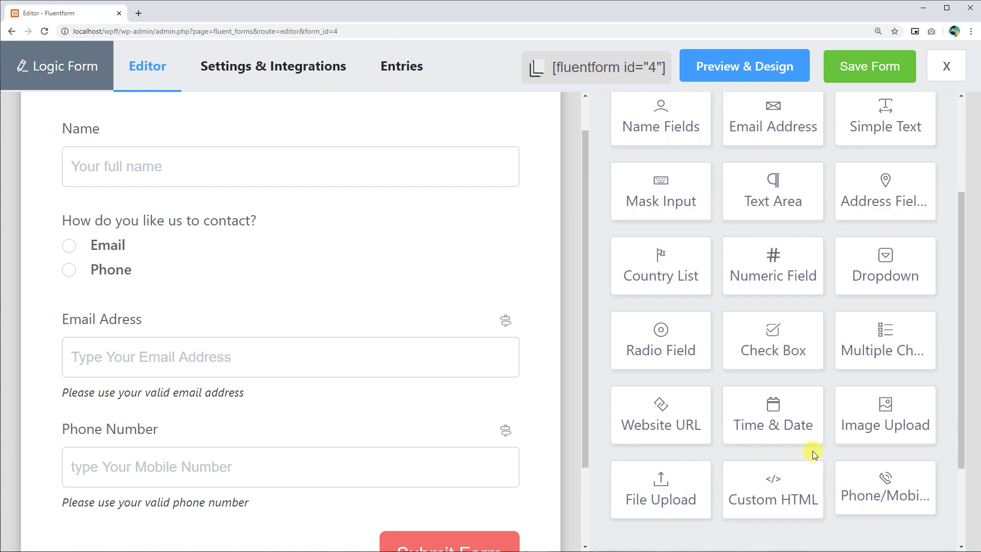
pyautogui.scroll(2, 773, 361)
pyautogui.moveTo(773, 421); pyautogui.dragTo(327, 225)
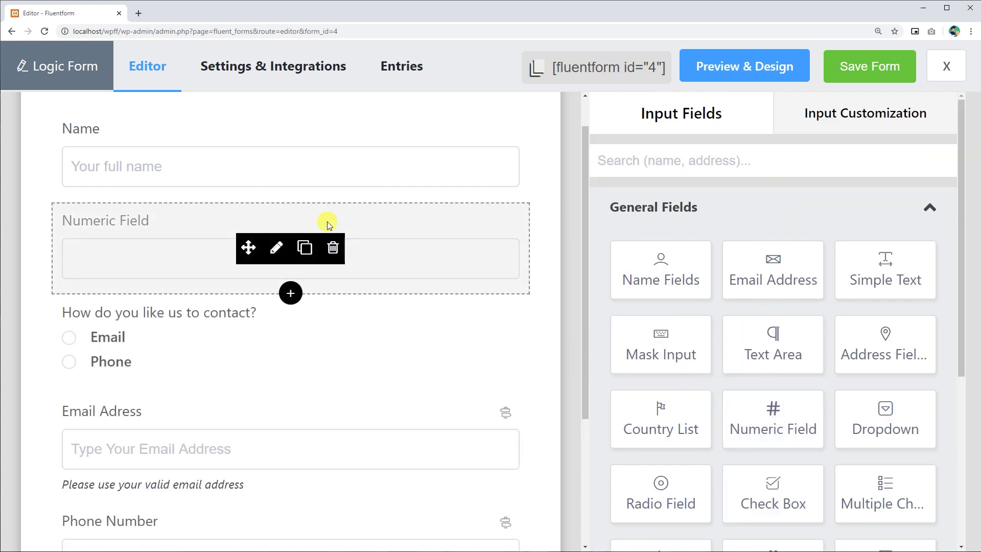
pyautogui.click(276, 247)
pyautogui.scroll(-1, 721, 311)
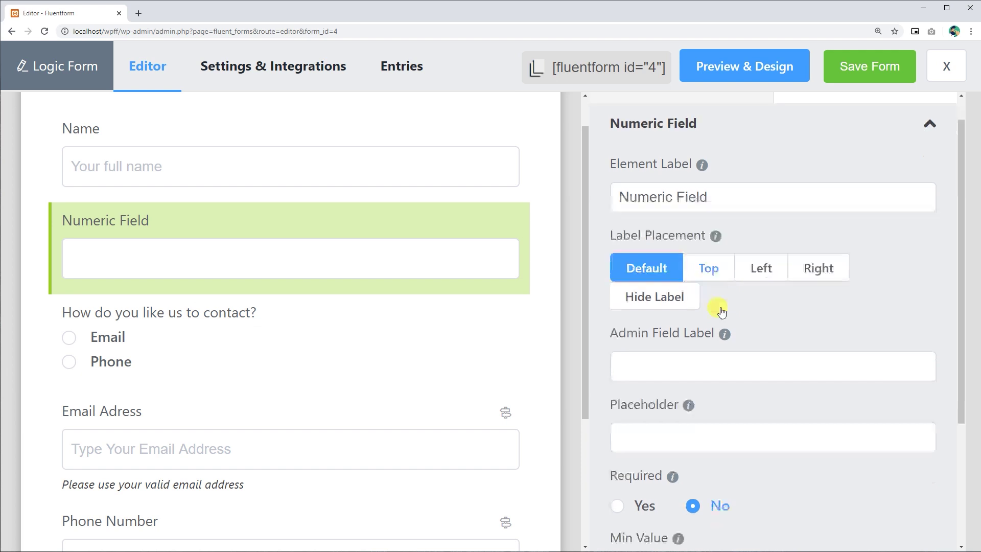
pyautogui.scroll(-3, 720, 311)
pyautogui.click(663, 396)
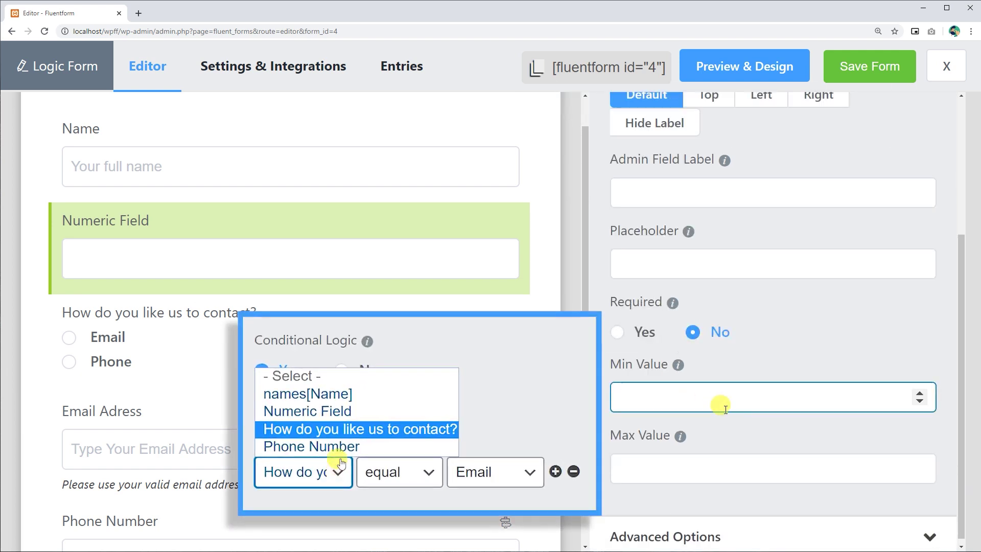
pyautogui.scroll(-1, 726, 407)
pyautogui.moveTo(671, 357); pyautogui.dragTo(611, 358)
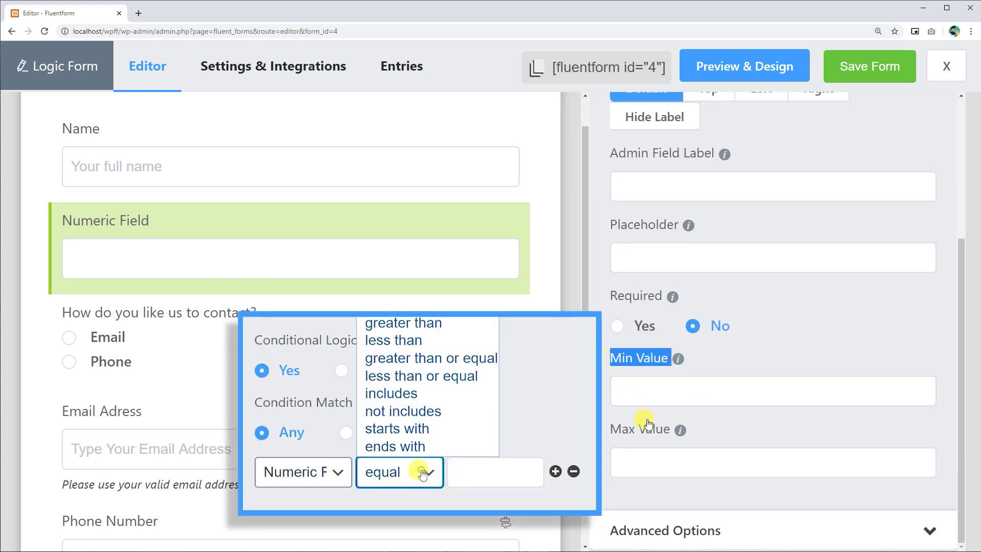
pyautogui.moveTo(673, 430); pyautogui.dragTo(608, 431)
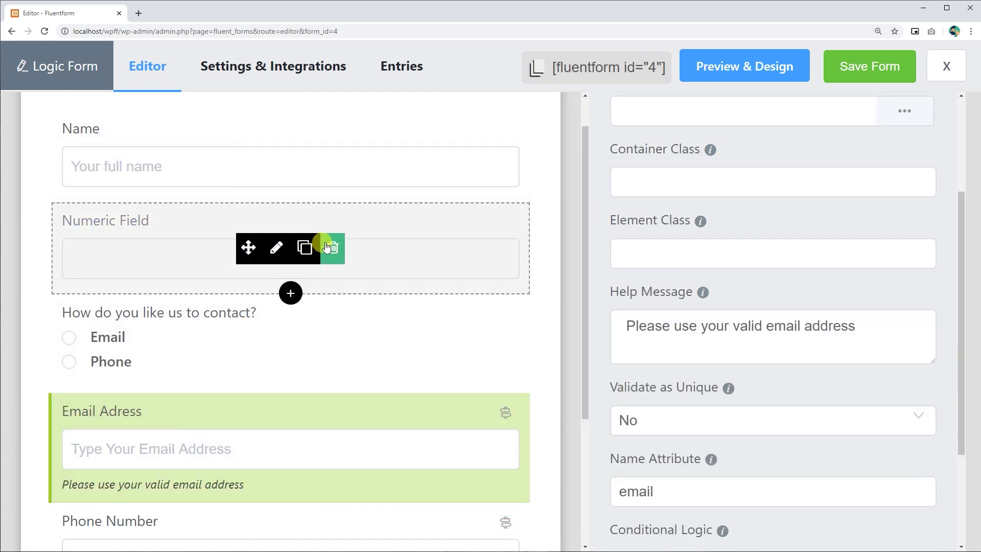
pyautogui.click(330, 248)
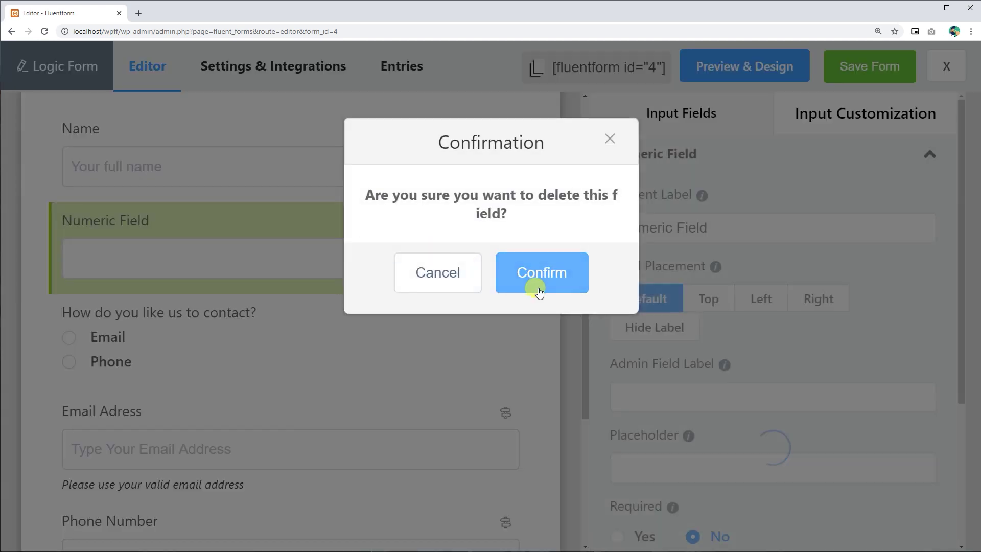
pyautogui.click(537, 280)
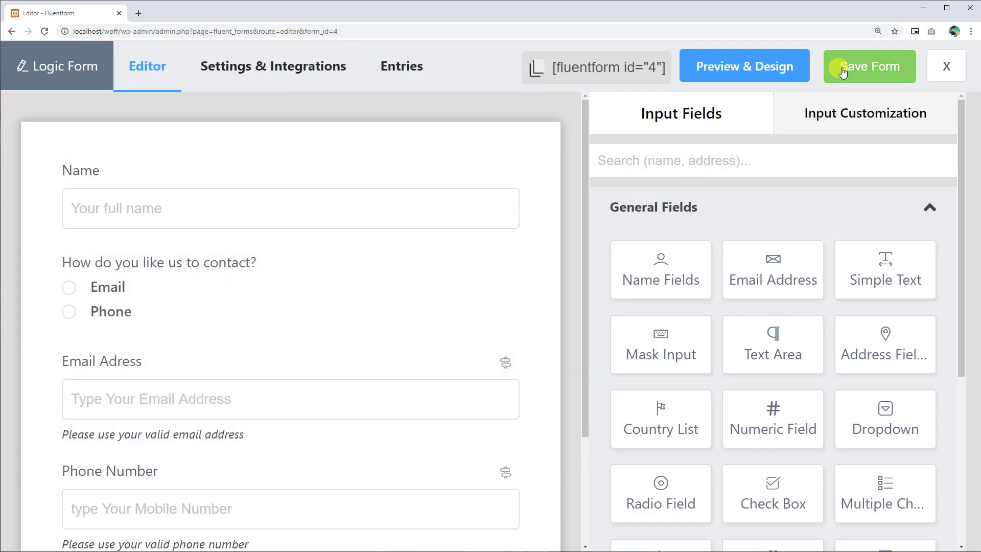
pyautogui.click(832, 62)
# Preview the form in Preview Only mode and fill in the Name field.
pyautogui.click(724, 69)
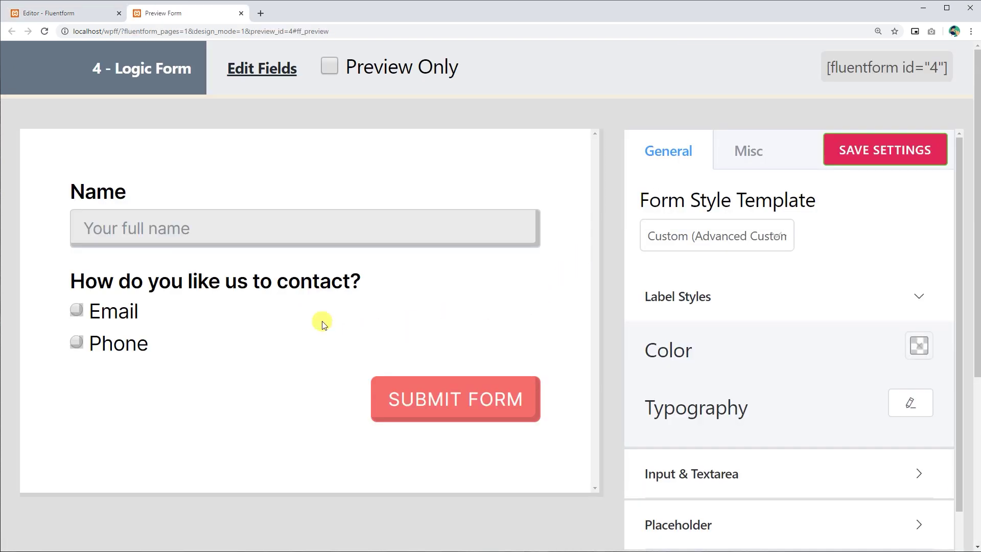
pyautogui.click(331, 68)
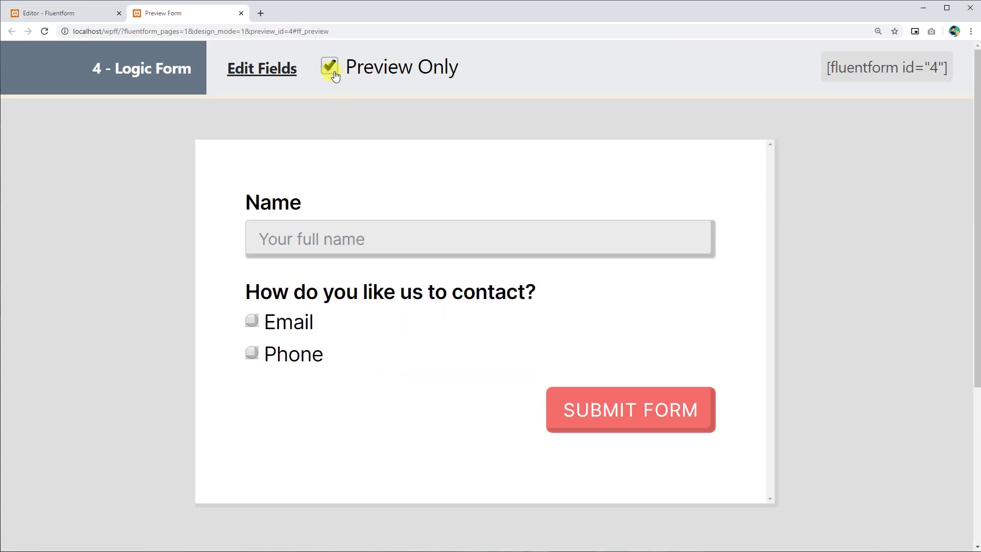
pyautogui.click(281, 240)
# Toggle the contact answer between Email and Phone, confirming the matching field swaps in.
pyautogui.click(258, 322)
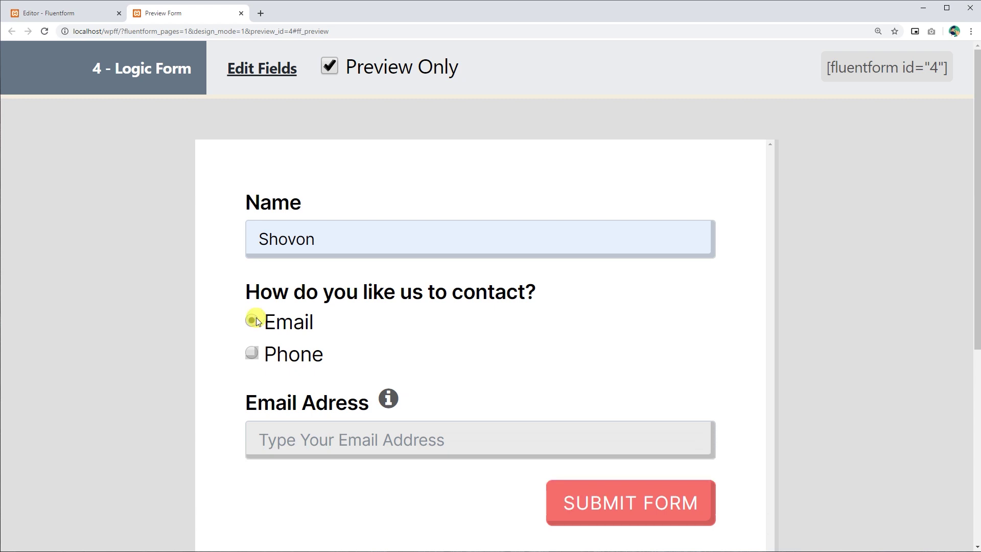
pyautogui.scroll(-2, 257, 321)
pyautogui.click(255, 251)
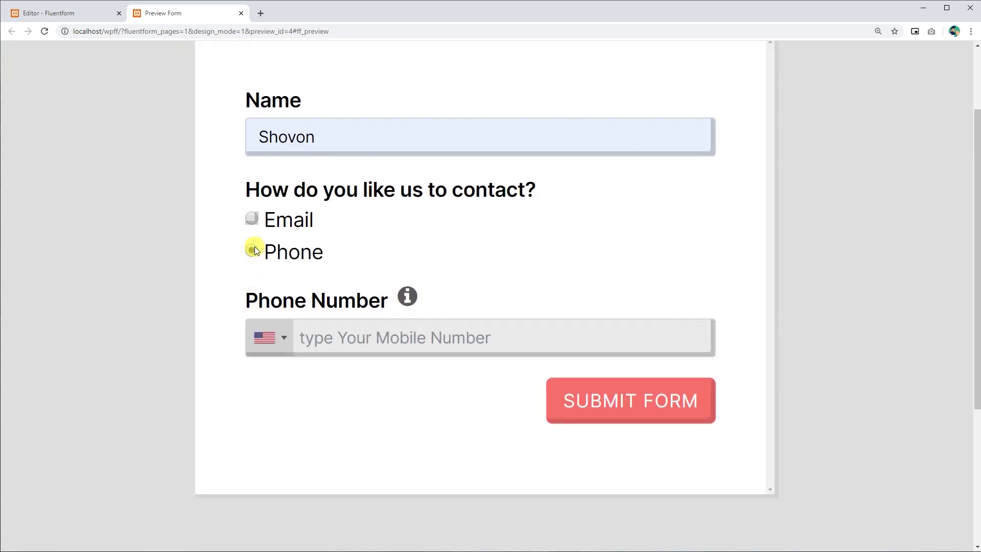
pyautogui.click(248, 218)
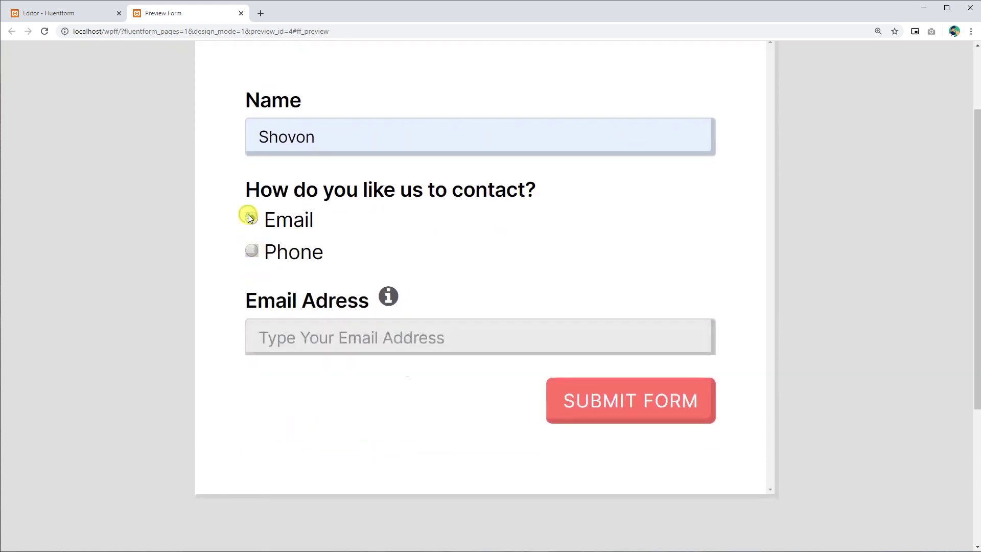
pyautogui.click(255, 252)
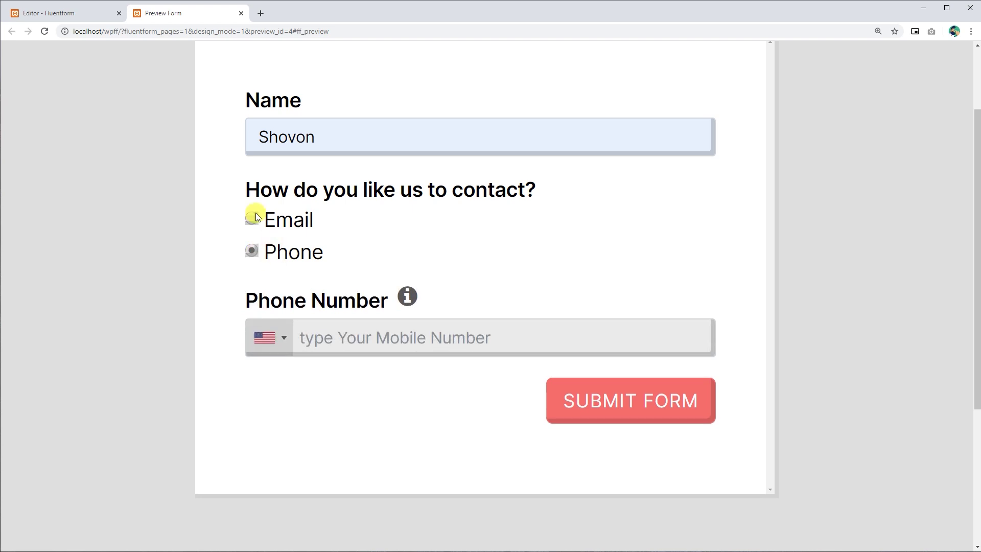